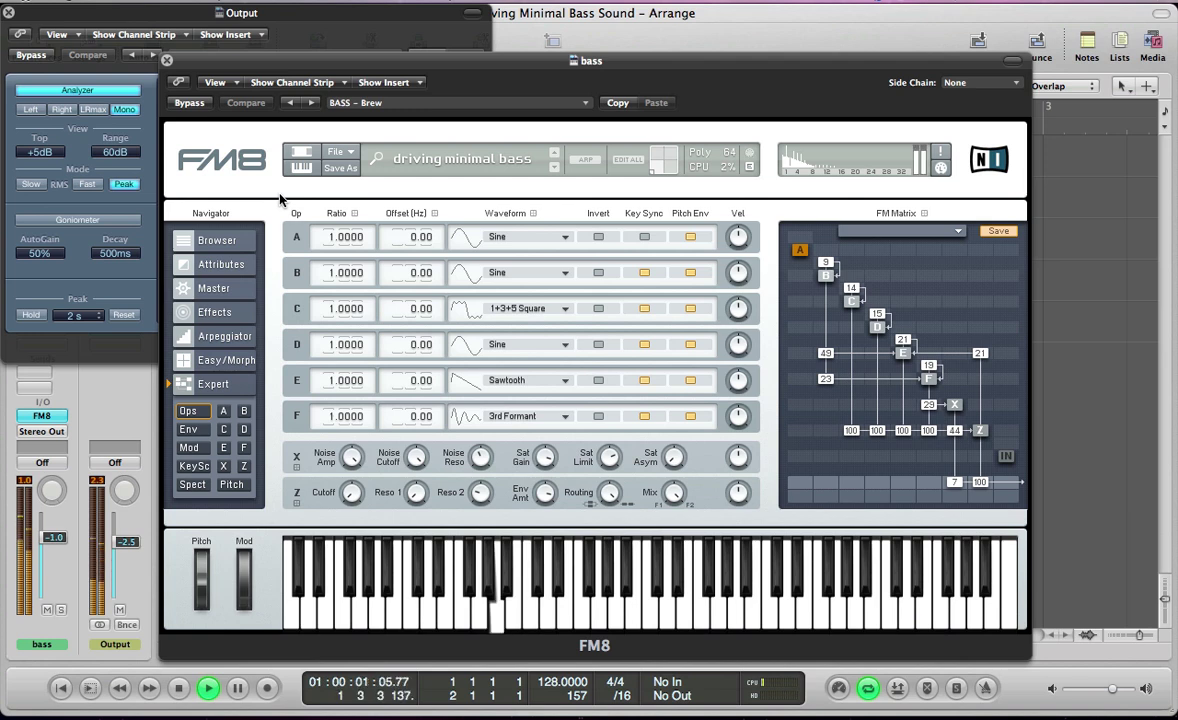
Step: Stop playback of the driving minimal bass loop
key(space)
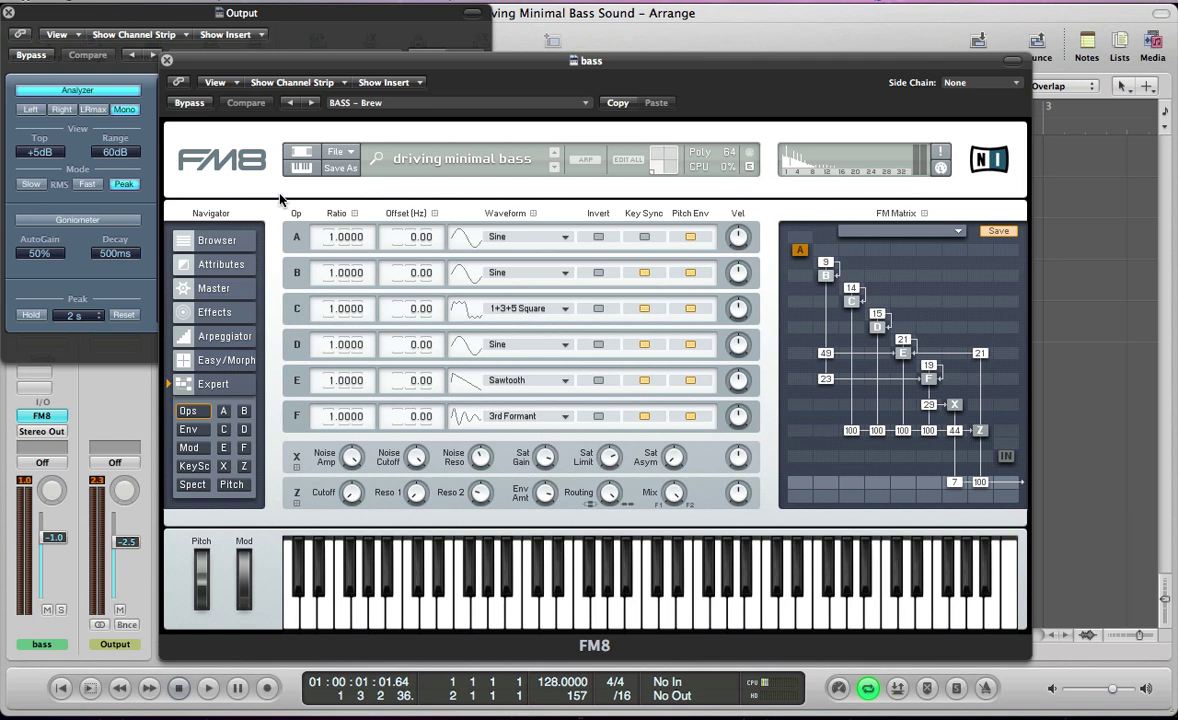
Step: Inspect the bass region's notes in the Piano Roll, then bring the FM8 window back
key(v)
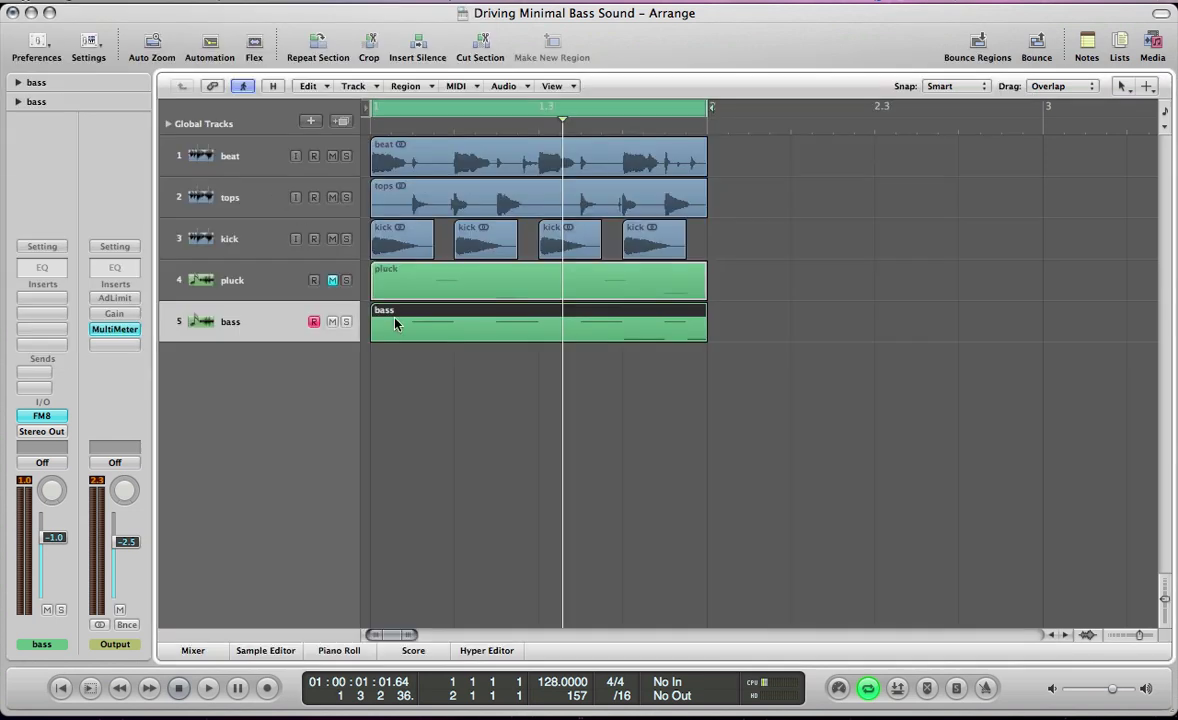
double_click(397, 325)
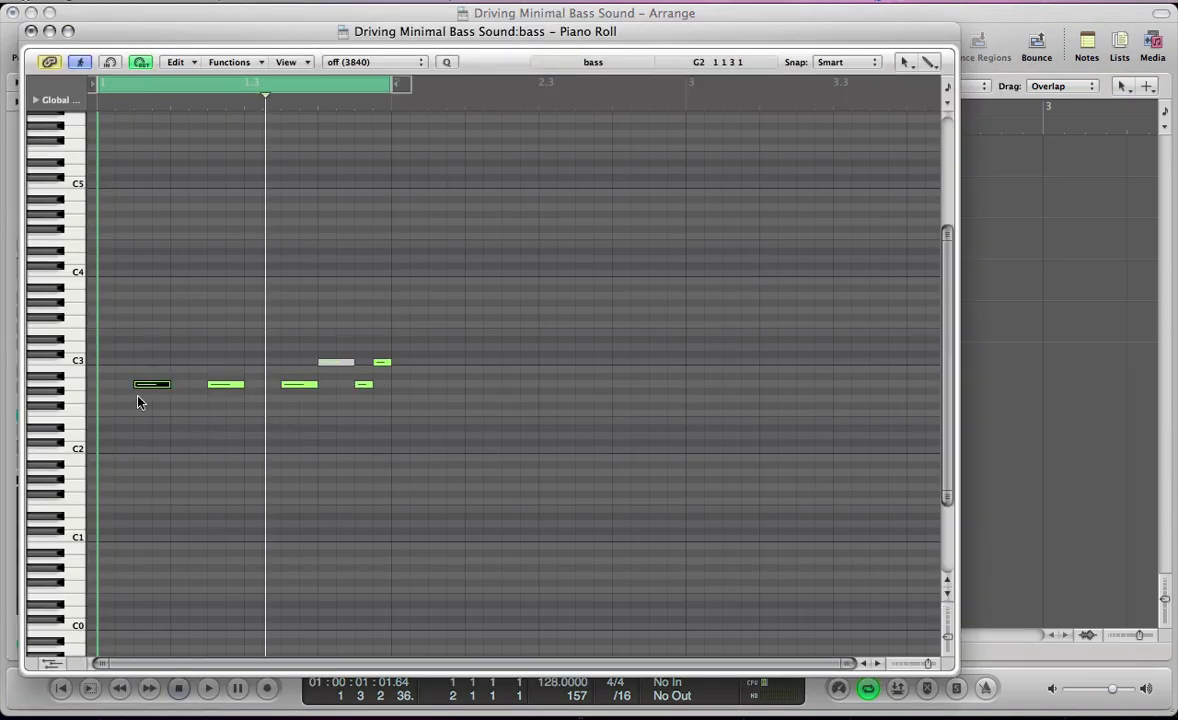
click(395, 378)
key(super+w)
key(v)
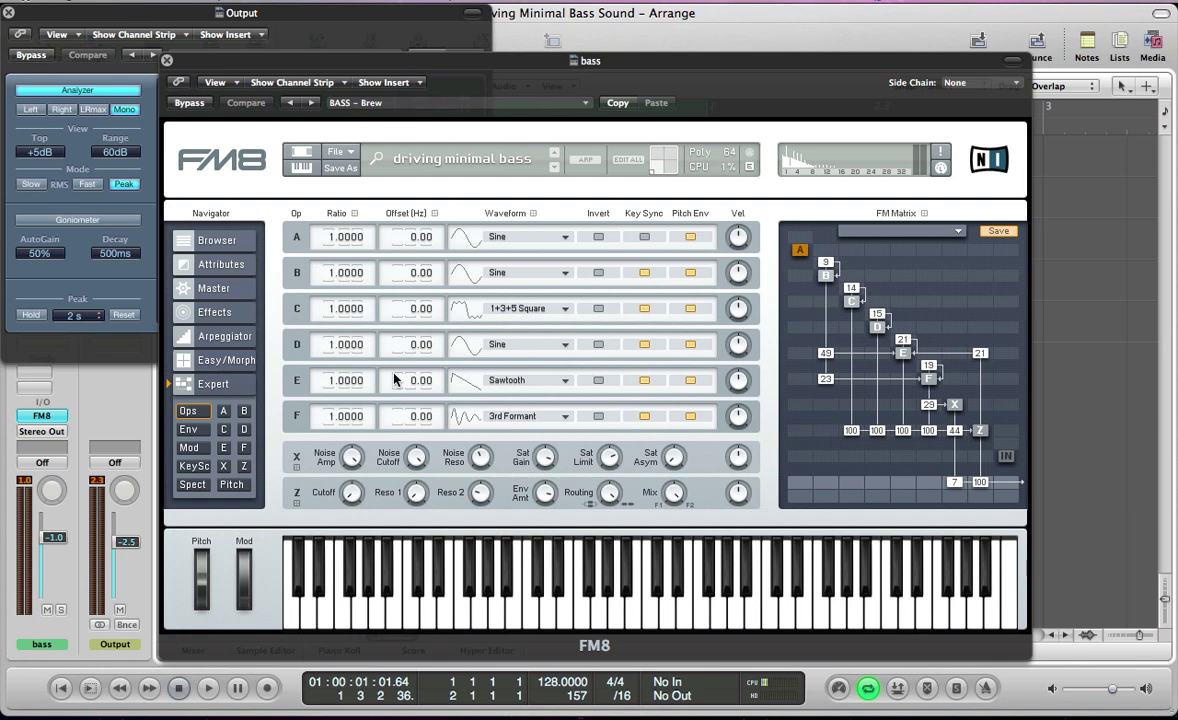
Step: Start a blank New Sound patch, routing F into Z and Z to the output at 100
click(337, 151)
click(337, 155)
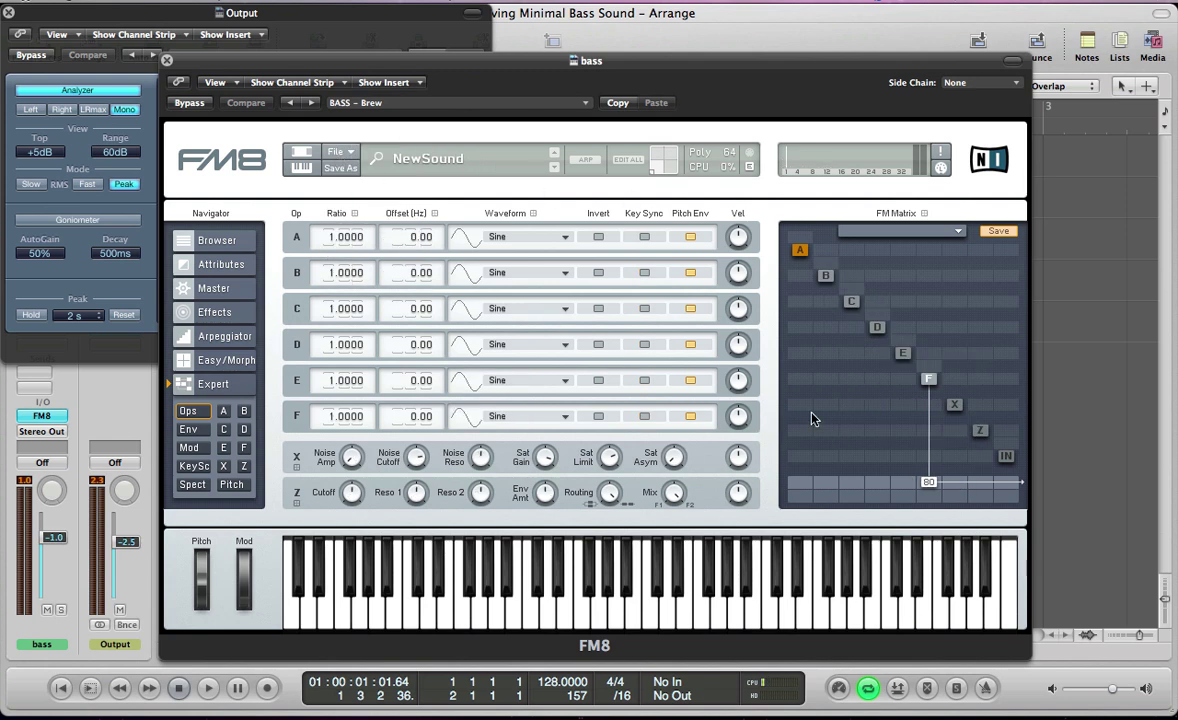
click(981, 432)
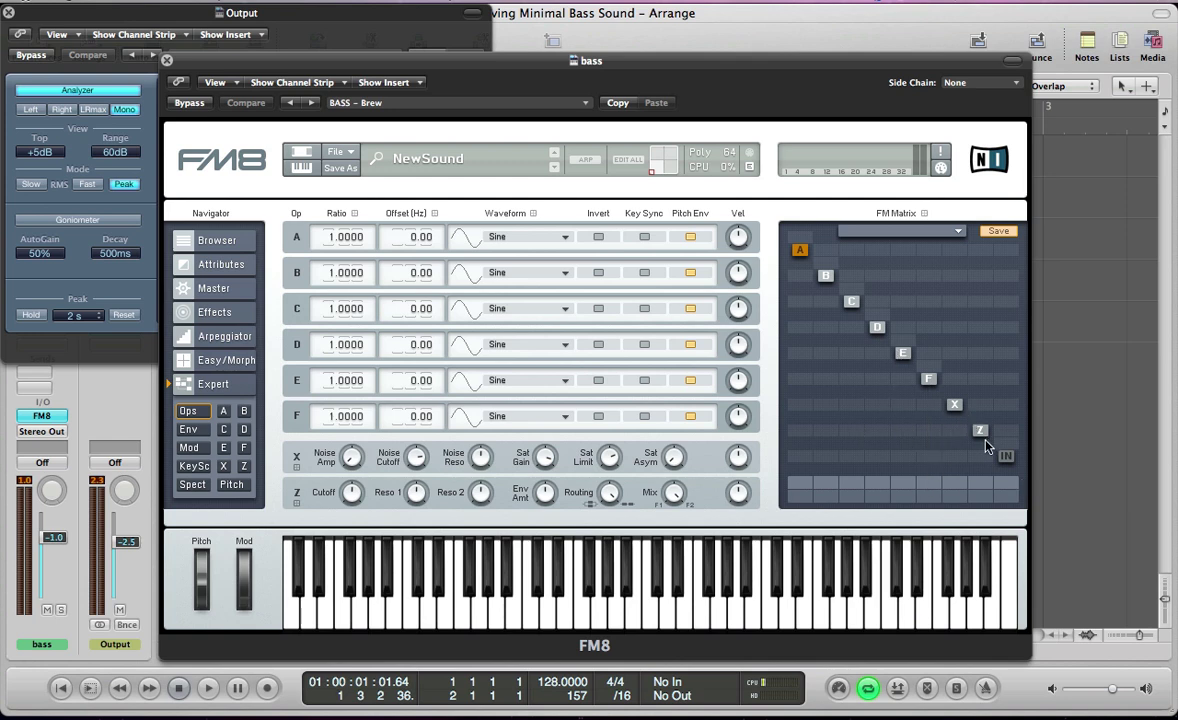
drag(930, 436, 952, 300)
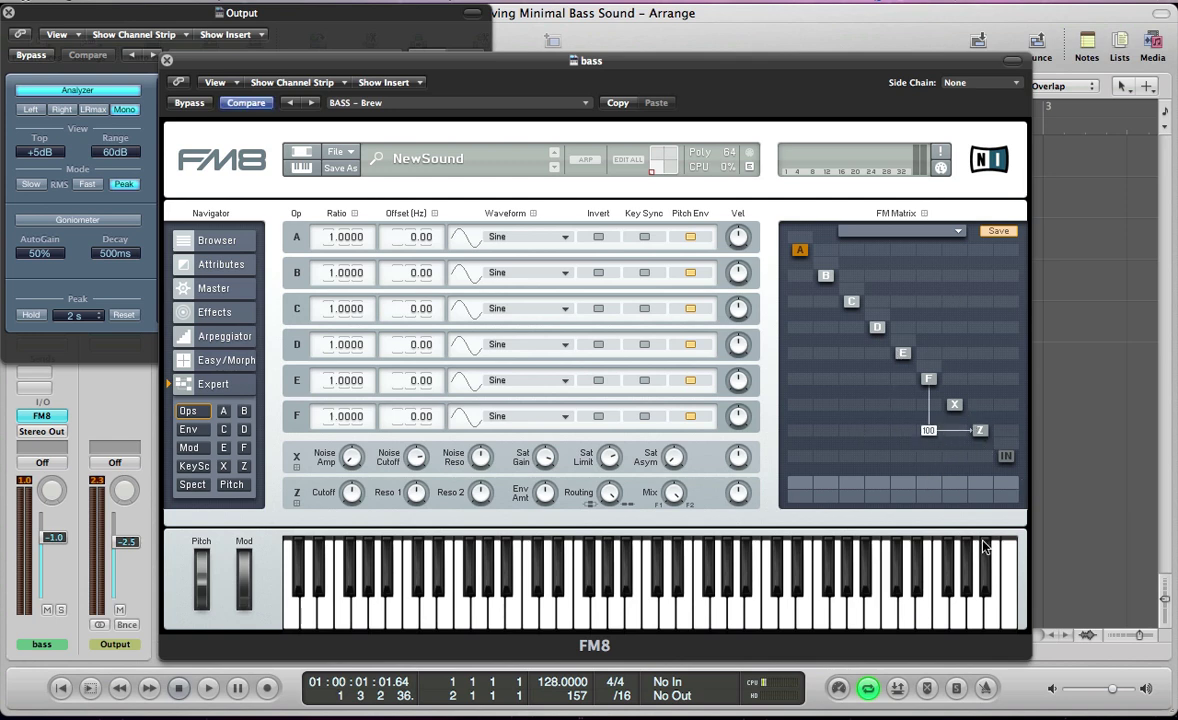
drag(975, 487, 980, 310)
Step: Set operator F to 3rd Formant with Key Sync on, and audition it
click(500, 417)
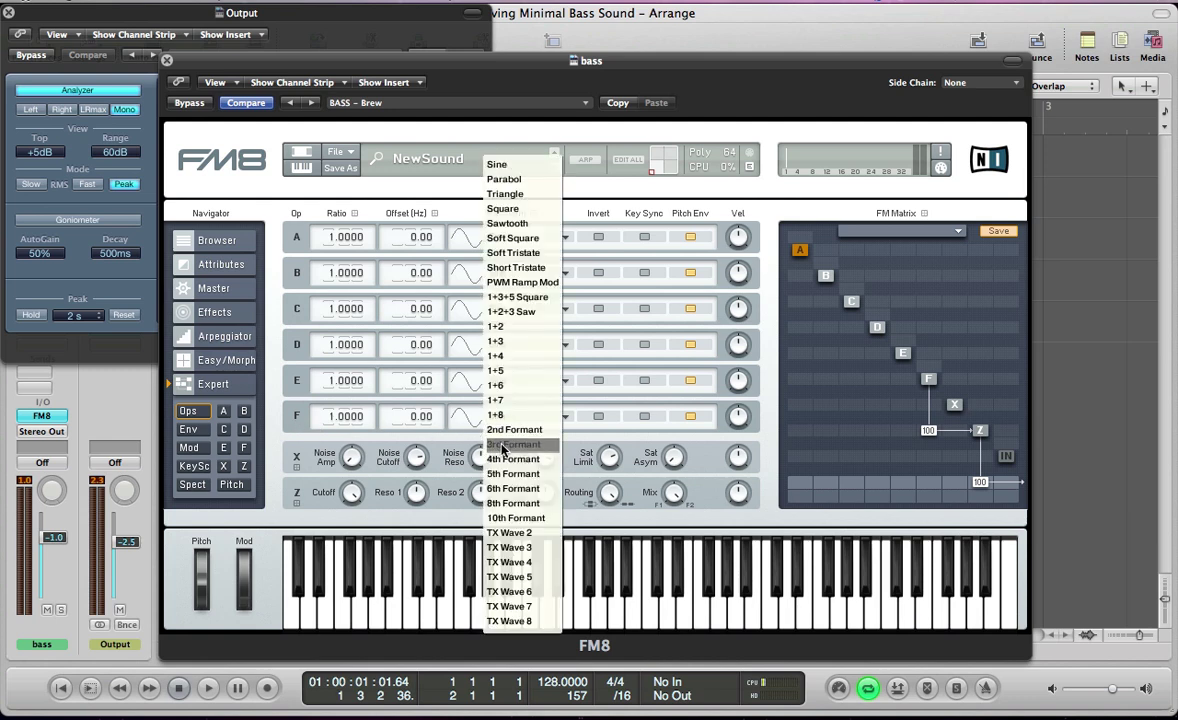
click(503, 444)
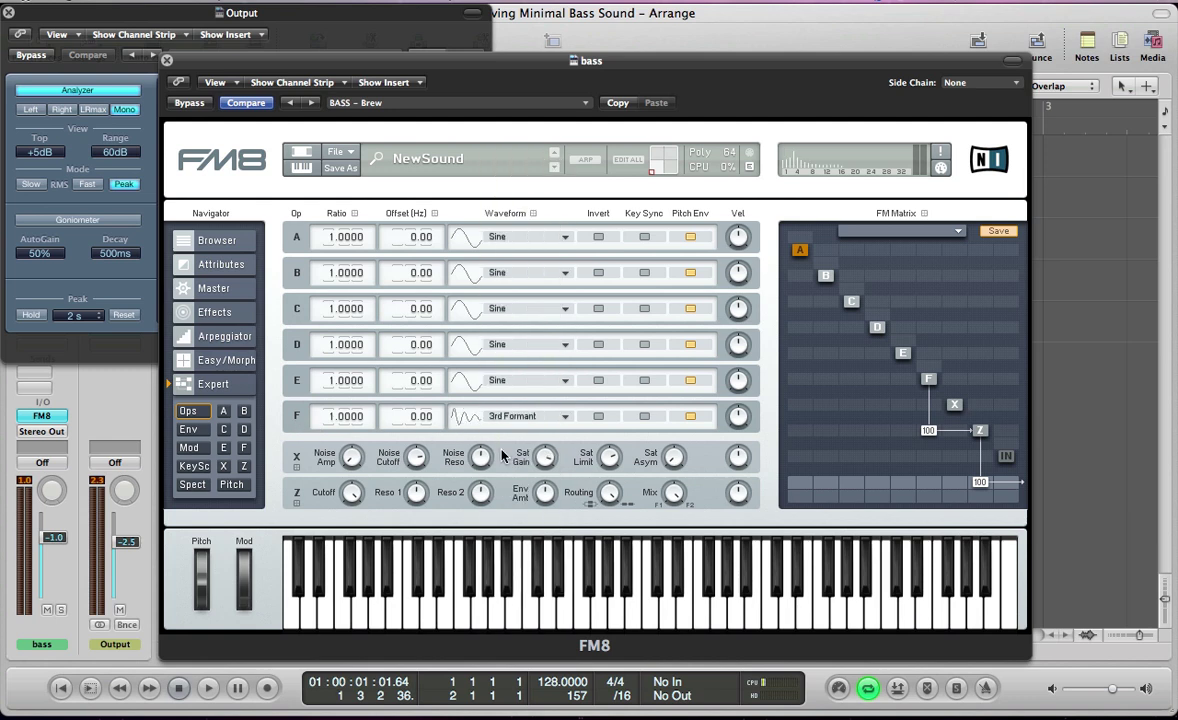
click(644, 416)
key(space)
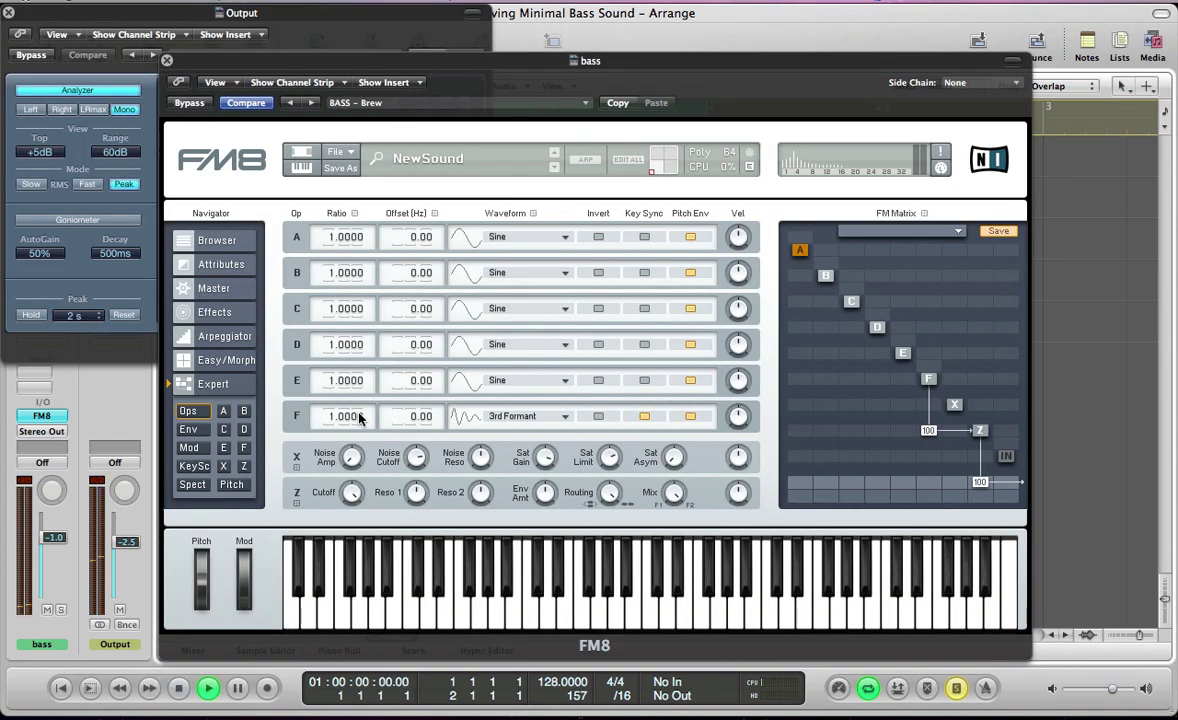
key(space)
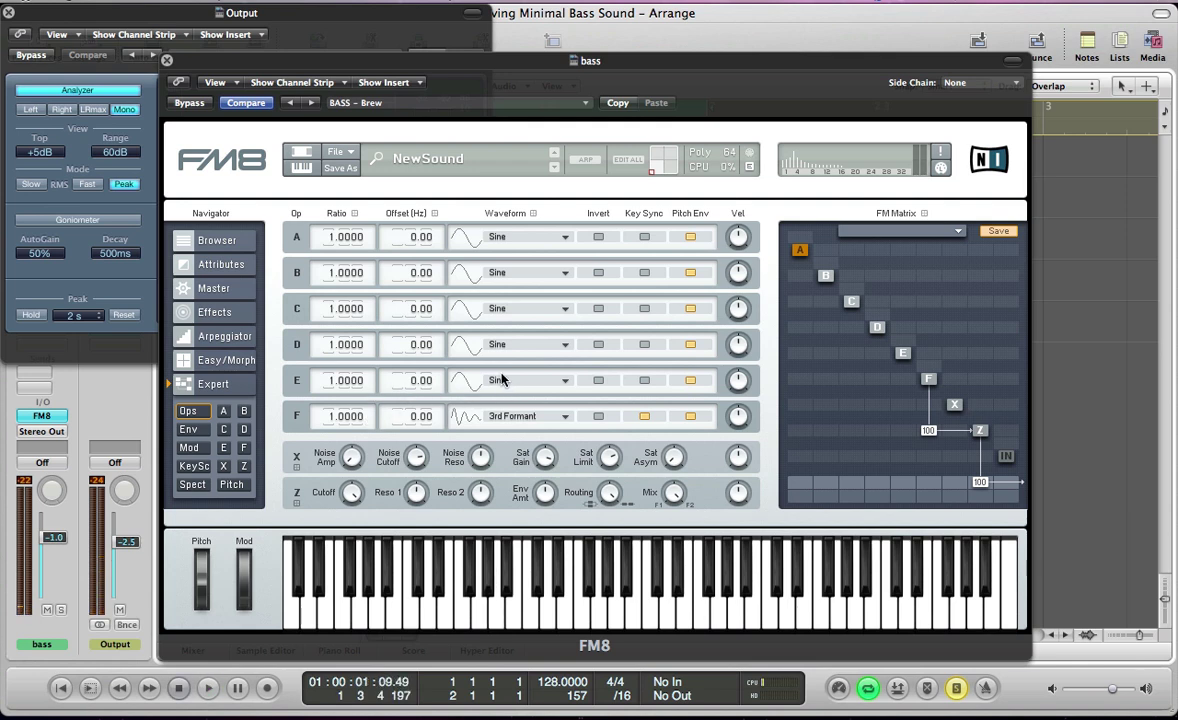
Step: Set operator E to Sawtooth with Key Sync, route E into Z at 100, and audition
click(500, 382)
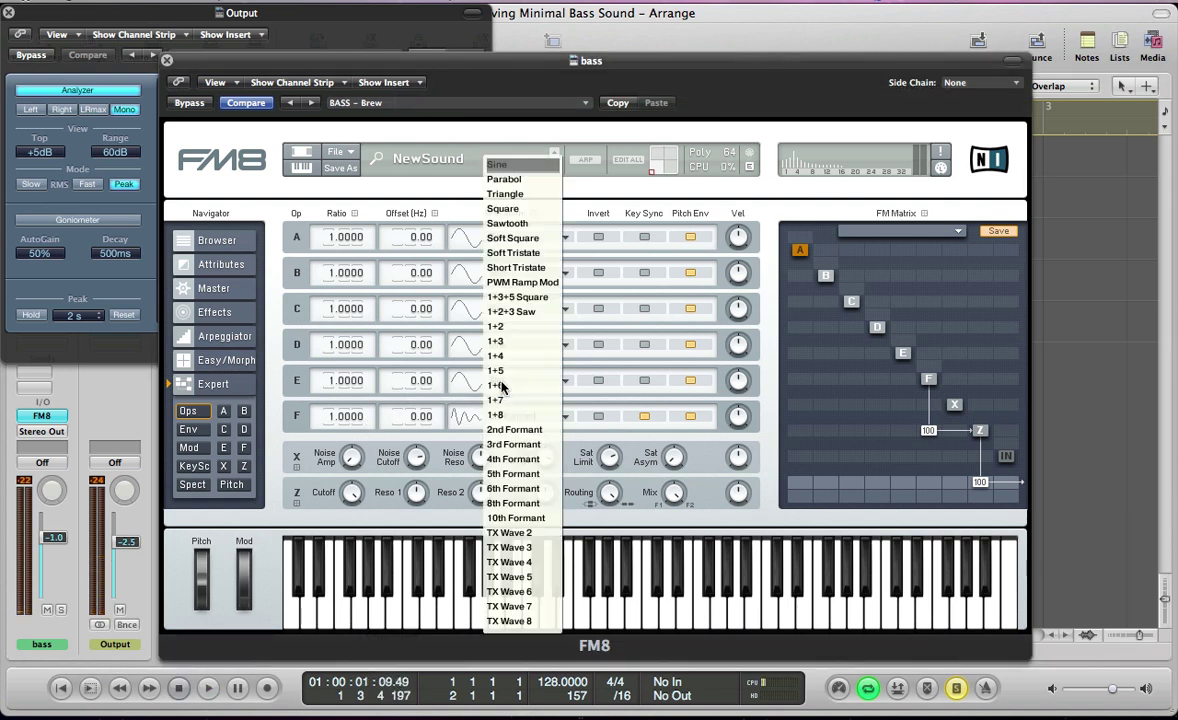
click(495, 223)
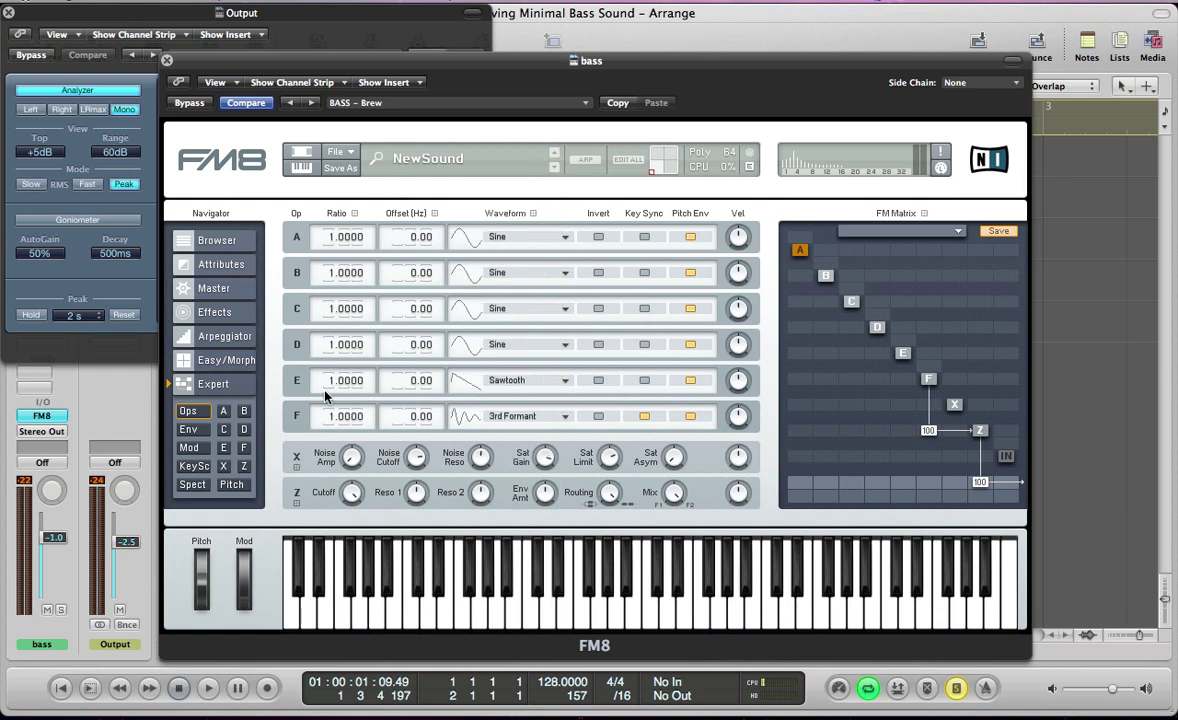
click(644, 380)
drag(904, 430, 908, 285)
key(space)
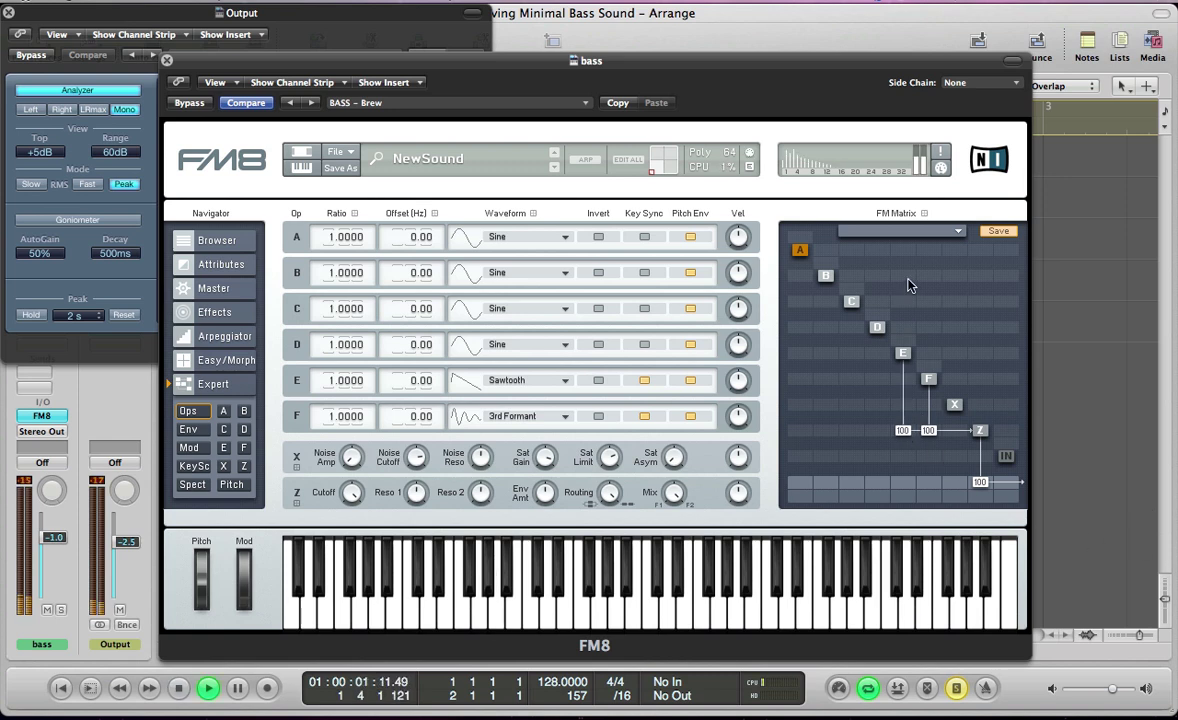
key(space)
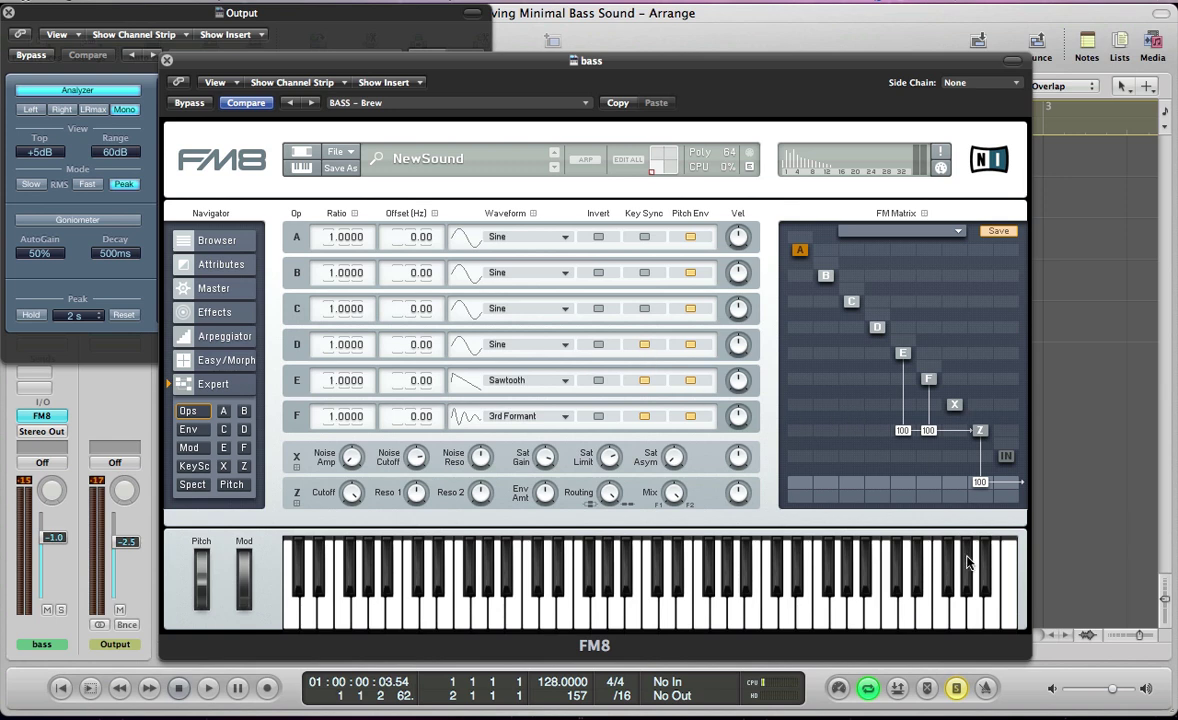
Step: Route D into Z at 100, set C to 1+3+5 Square, and route C into Z at 100
drag(873, 436, 885, 292)
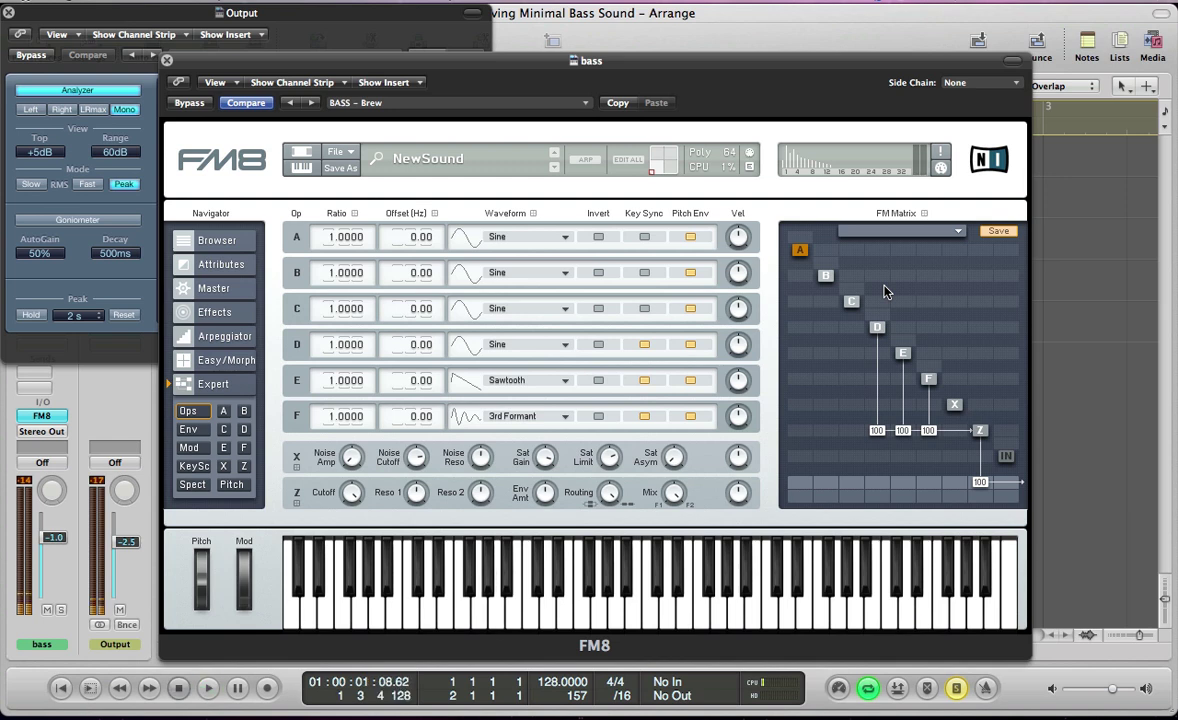
click(500, 309)
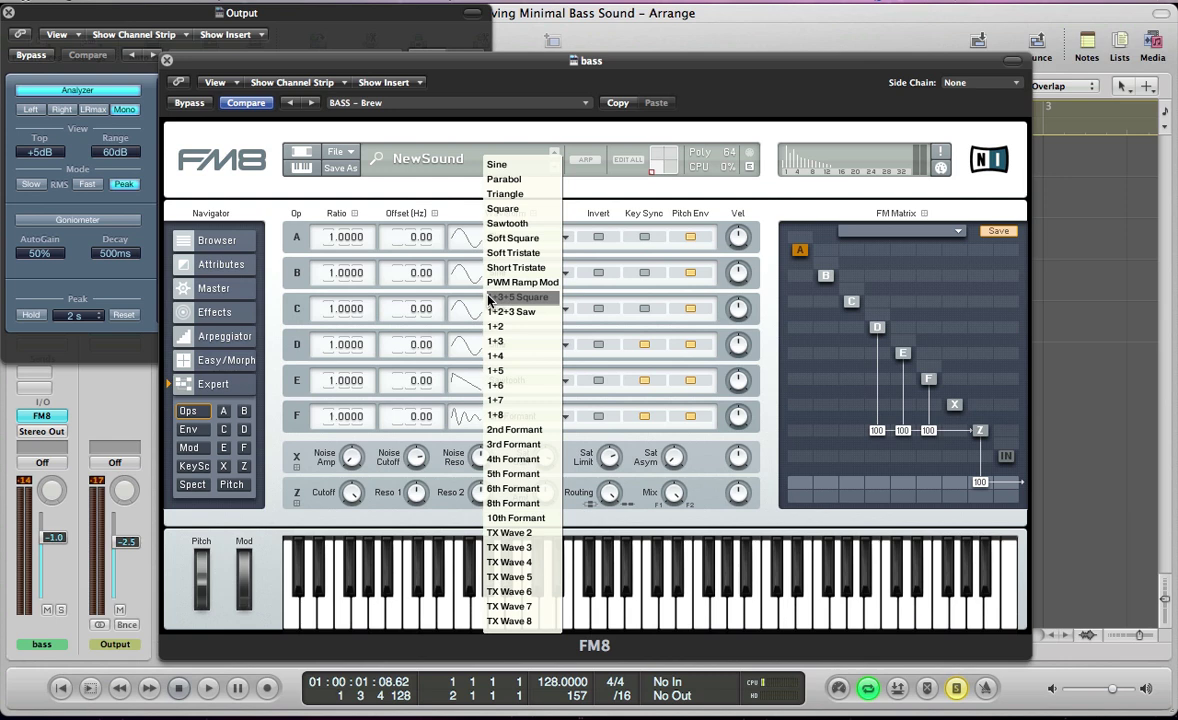
click(489, 297)
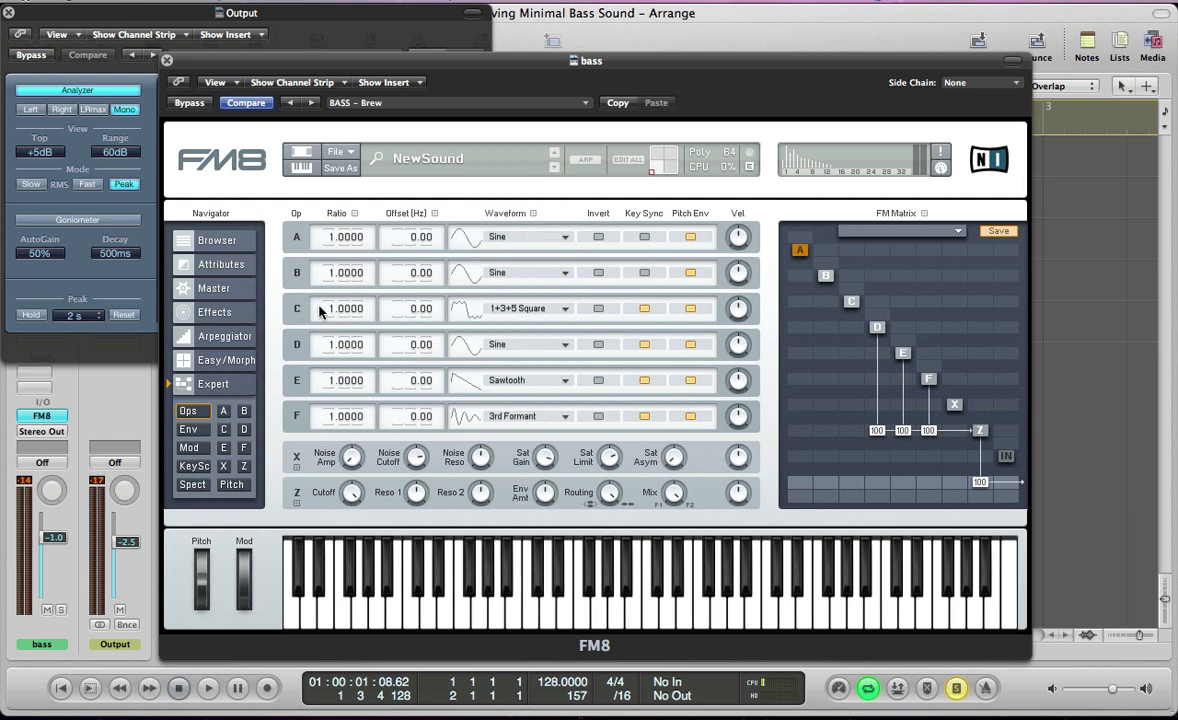
drag(848, 436, 908, 128)
Step: Make operator B modulate F at 24 and give B some self-feedback while playing
drag(823, 381, 836, 318)
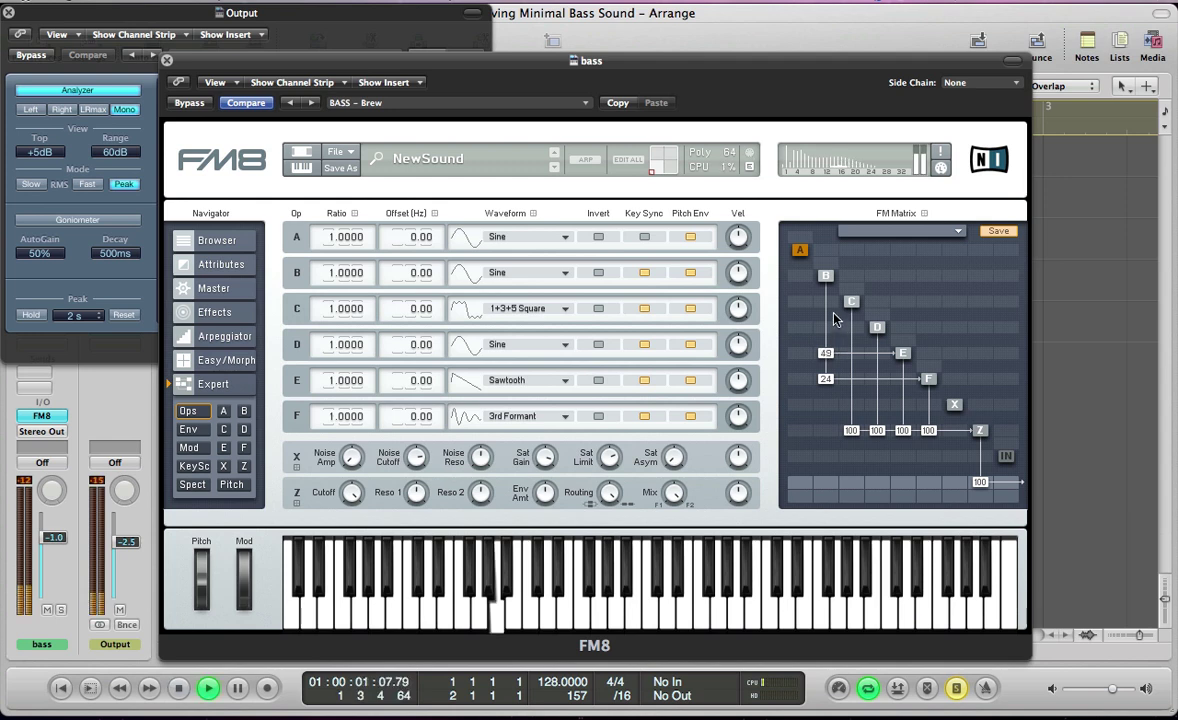
key(space)
key(space)
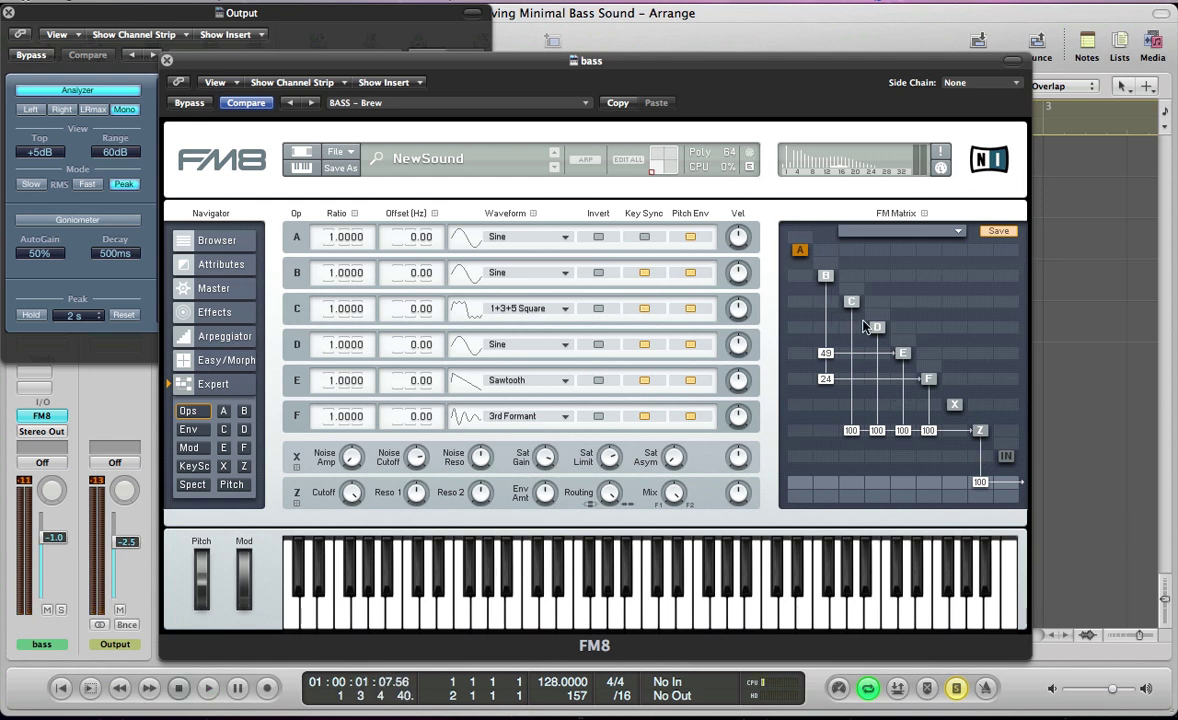
drag(829, 272, 840, 262)
scroll(840, 262, down, 3)
Step: Add self-feedback to operators C, D, E and F, and link E and Z at 20
drag(853, 291, 866, 284)
drag(893, 299, 893, 303)
drag(899, 343, 907, 330)
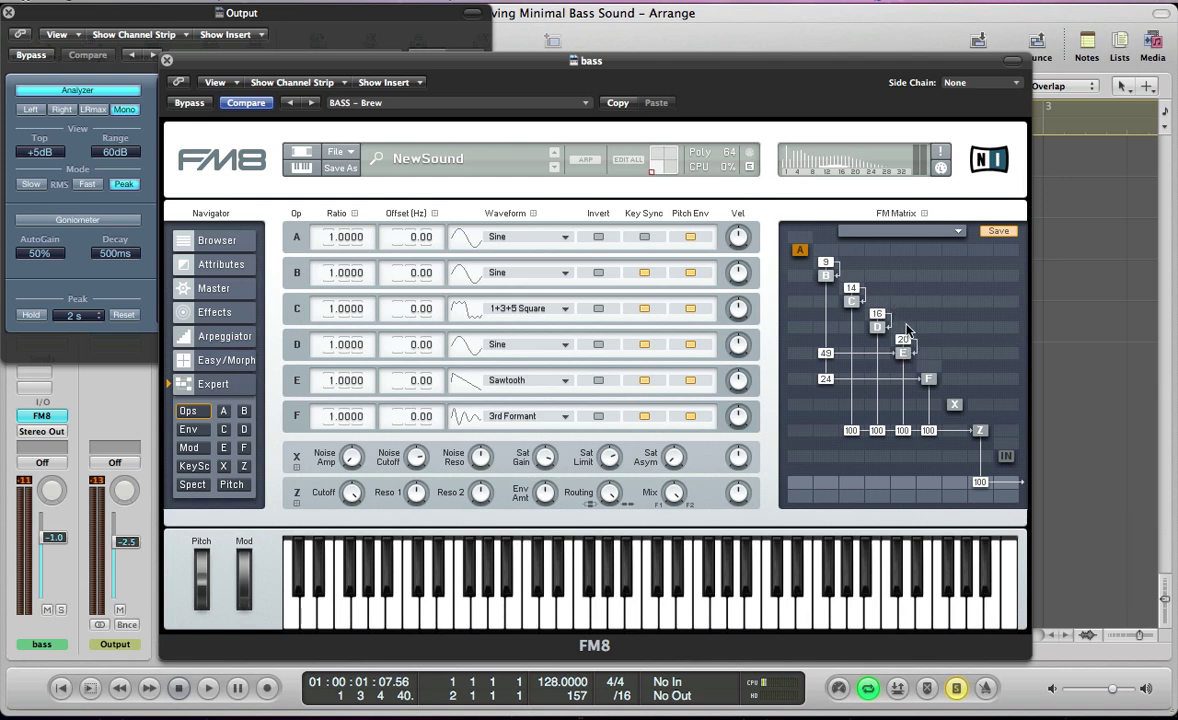
drag(929, 370, 940, 353)
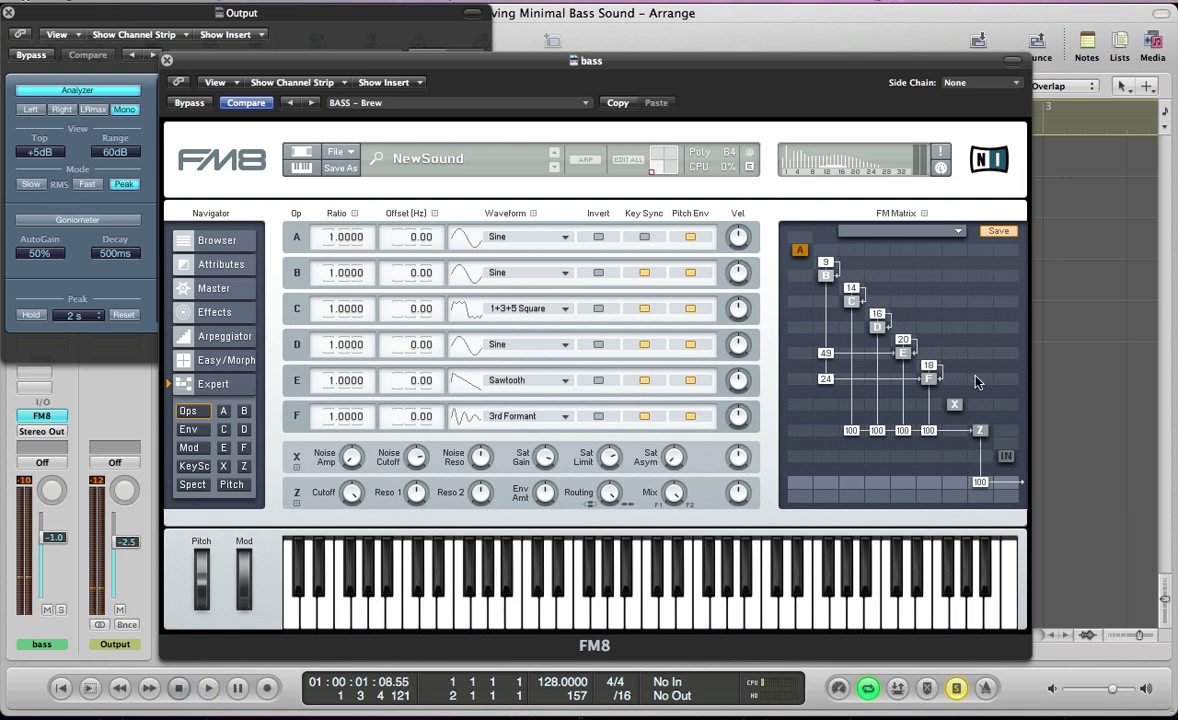
drag(977, 358, 980, 336)
drag(980, 336, 983, 342)
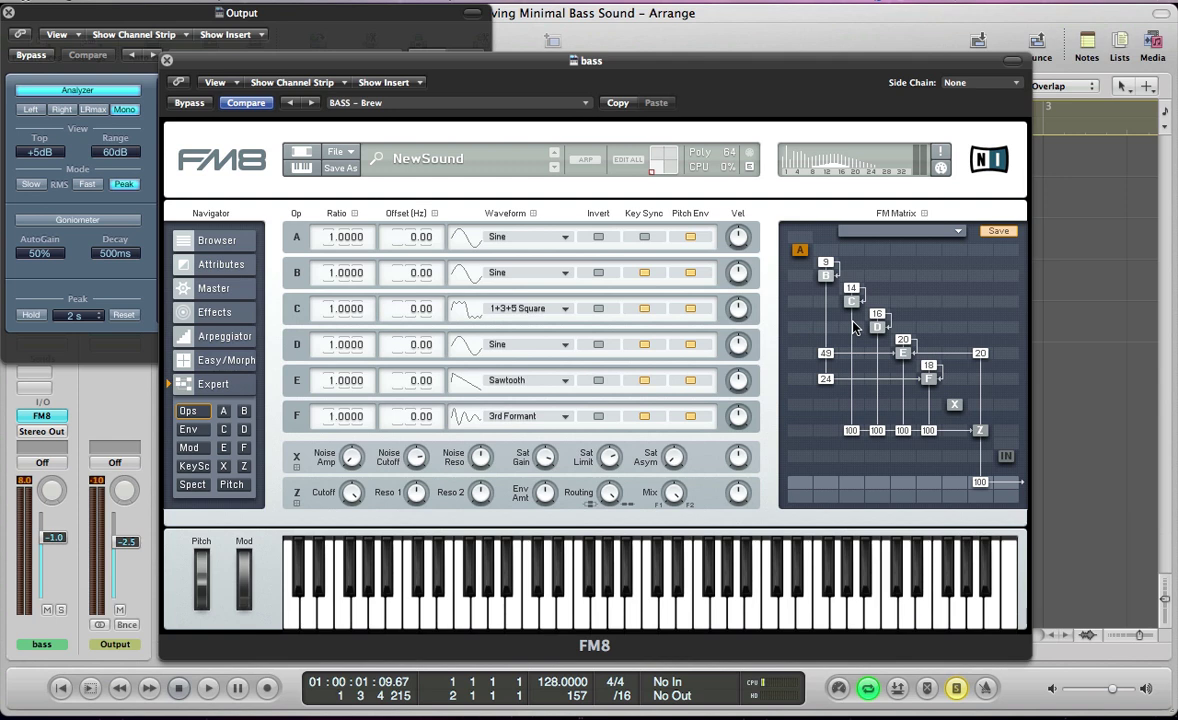
drag(928, 431, 909, 446)
Step: On the Master page, raise the unison detune and set analog quality to 29
click(213, 290)
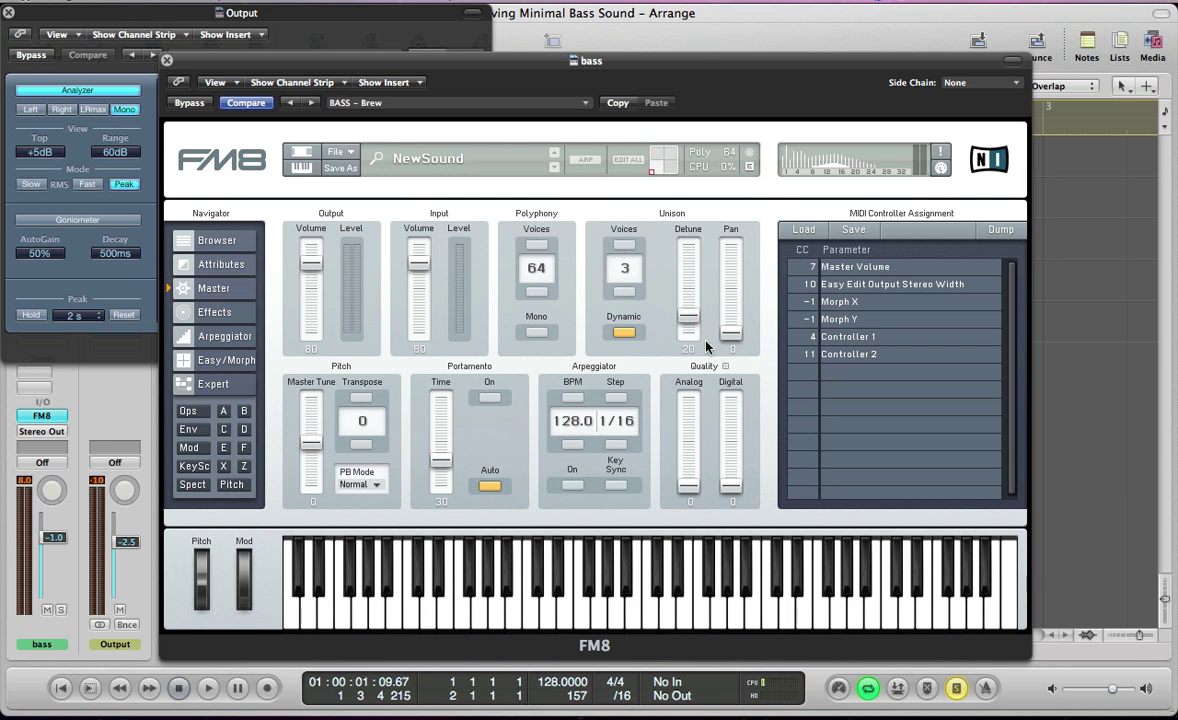
drag(698, 344, 732, 307)
drag(689, 485, 695, 457)
key(space)
key(space)
Step: Switch the patch to Mono and transpose it down to -24, auditioning the result
click(535, 332)
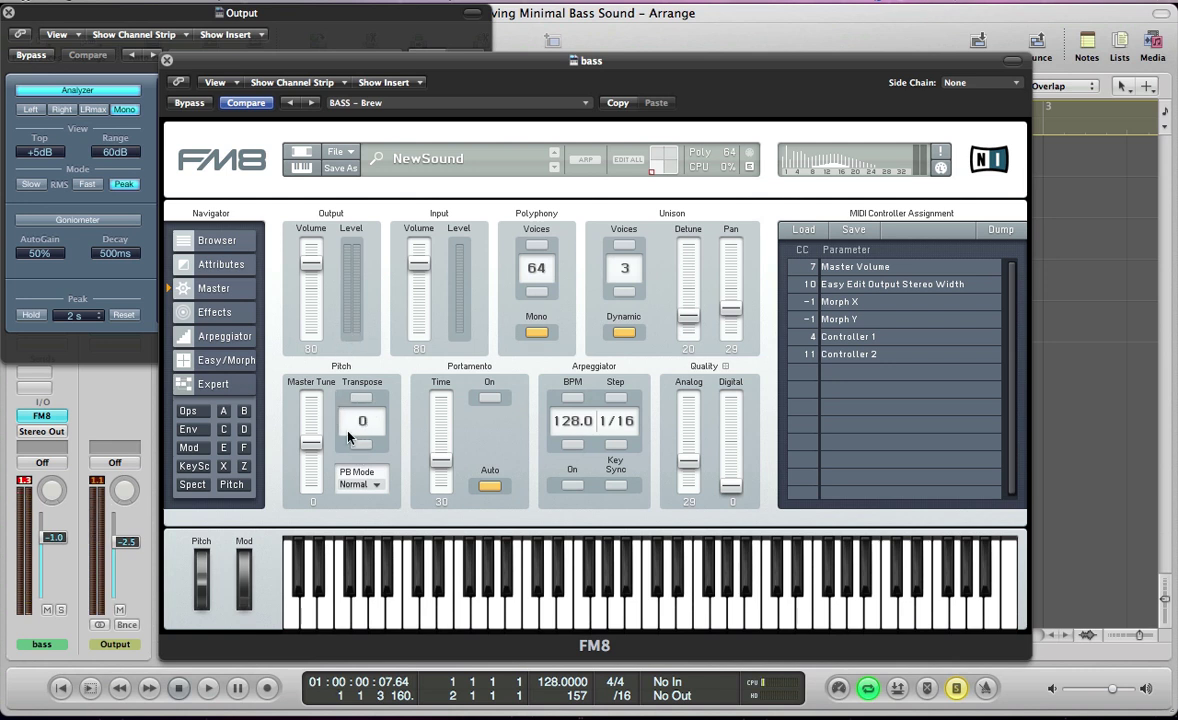
drag(348, 411, 381, 663)
key(space)
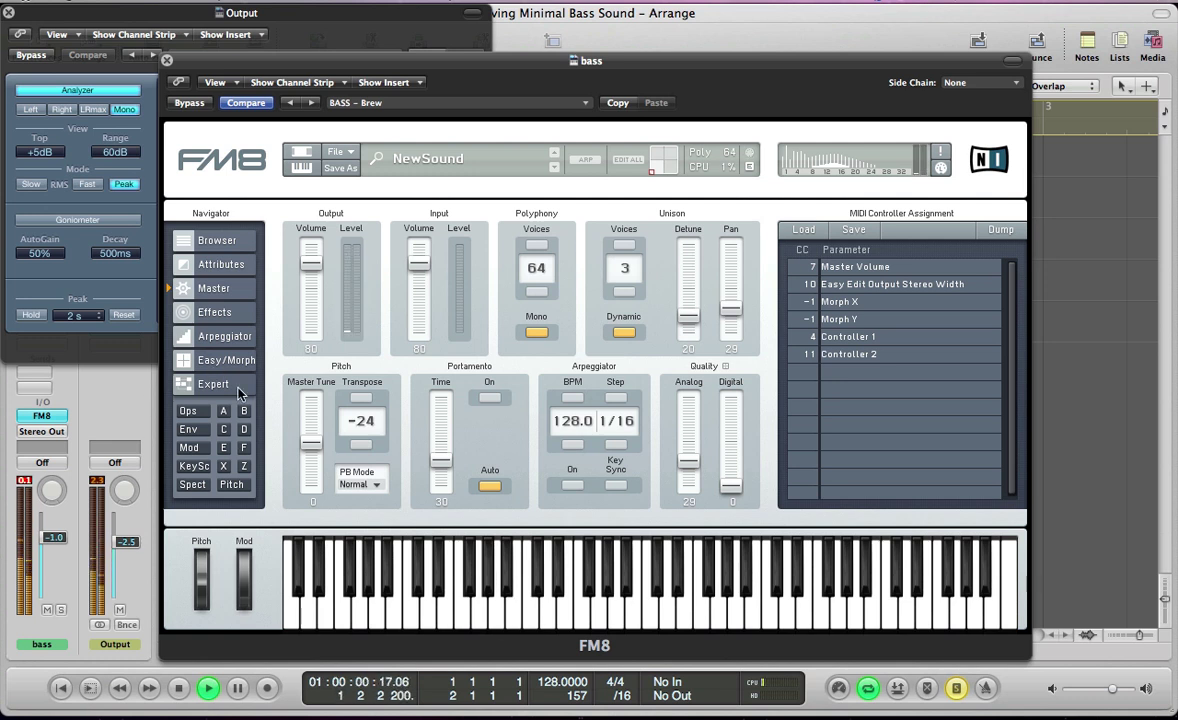
key(space)
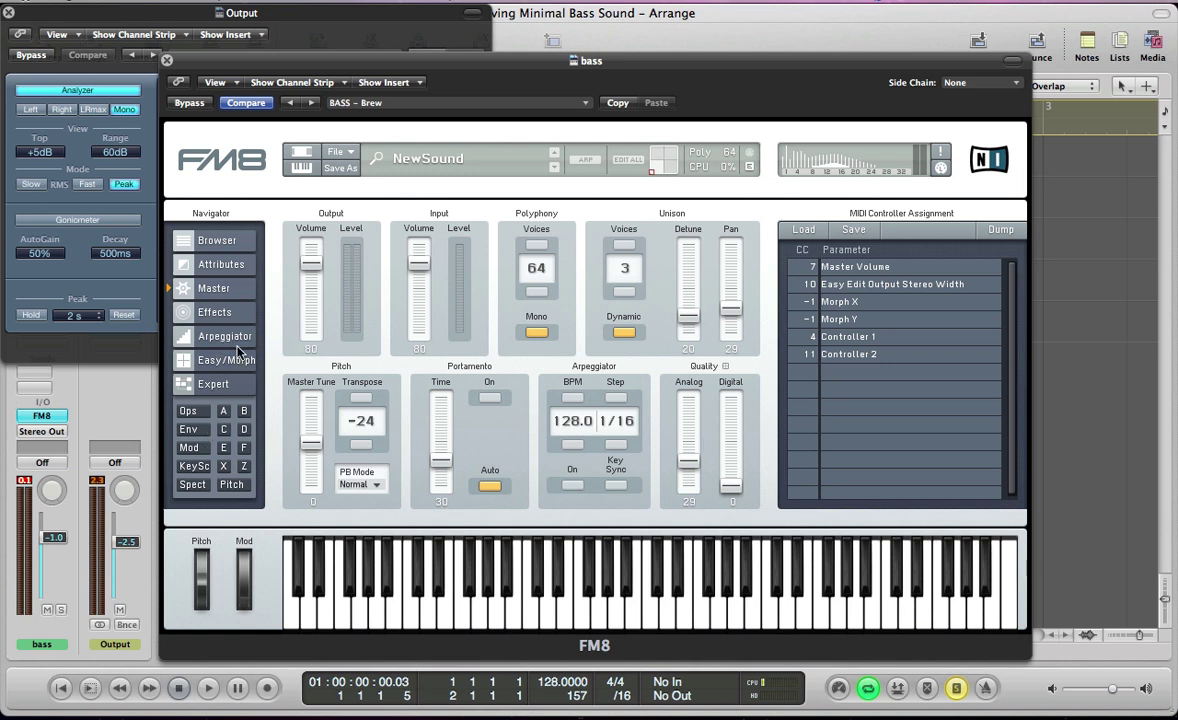
Step: Raise F→X to 29, route X into Z at 44, and send X to the output at 8
click(187, 411)
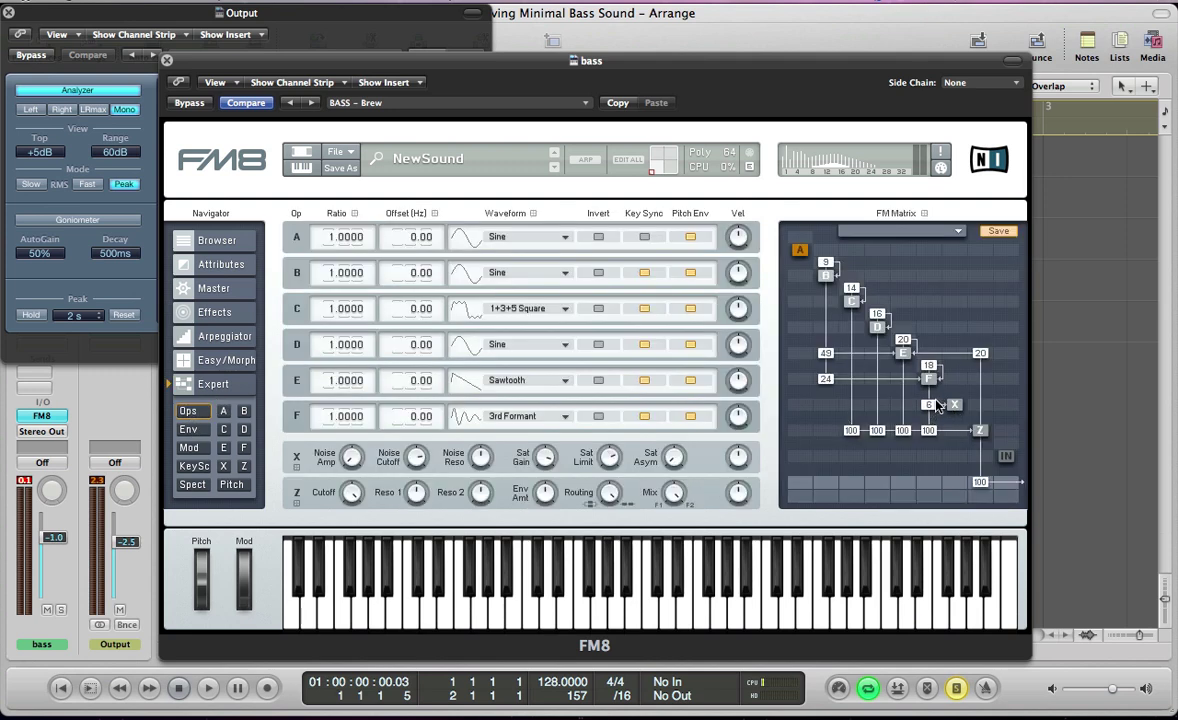
drag(936, 398, 934, 380)
drag(954, 430, 962, 400)
mouse_move(955, 480)
mouse_down()
mouse_move(957, 470)
mouse_move(962, 480)
mouse_up()
Step: Give operator B's envelope a fast decay to level 0.000 at 0.496, and audition it
click(189, 429)
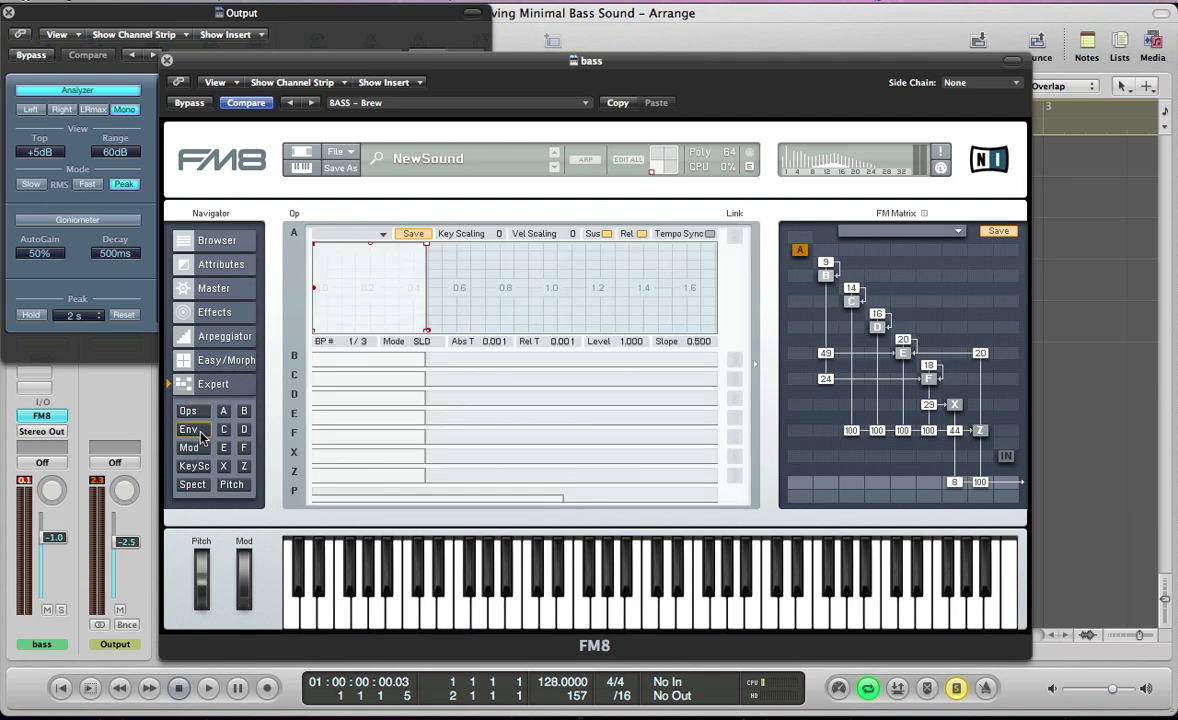
click(337, 360)
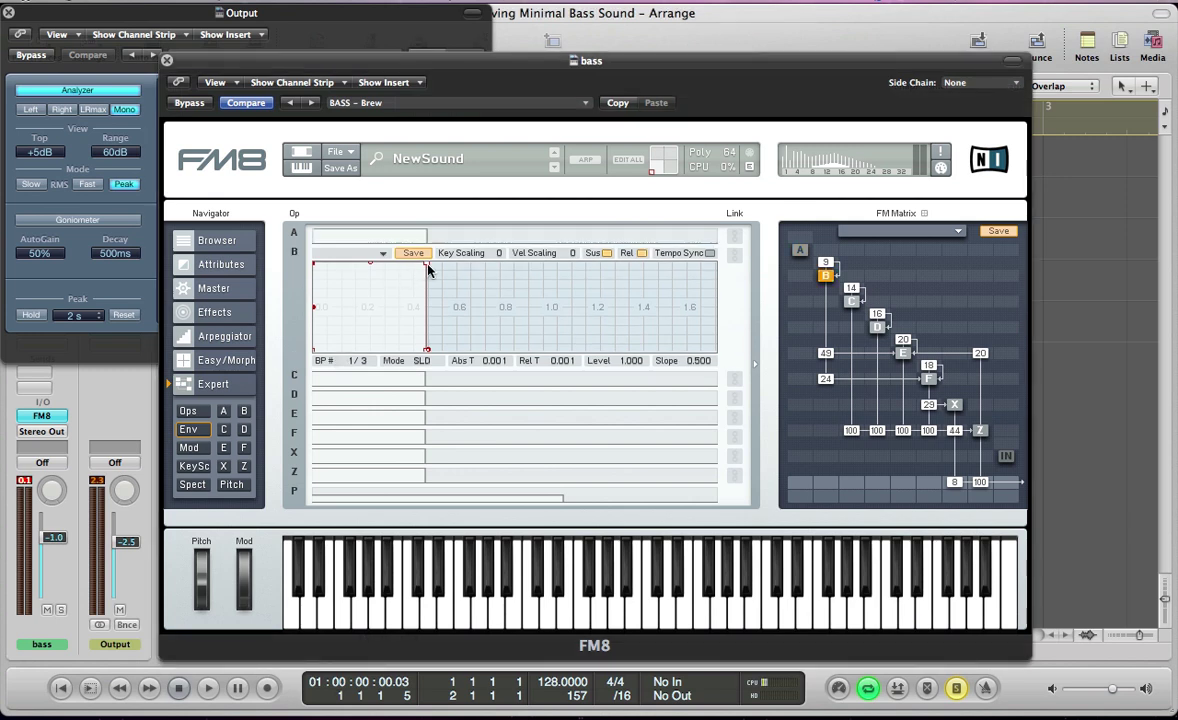
drag(427, 349, 492, 361)
drag(427, 262, 427, 362)
key(space)
click(24, 482)
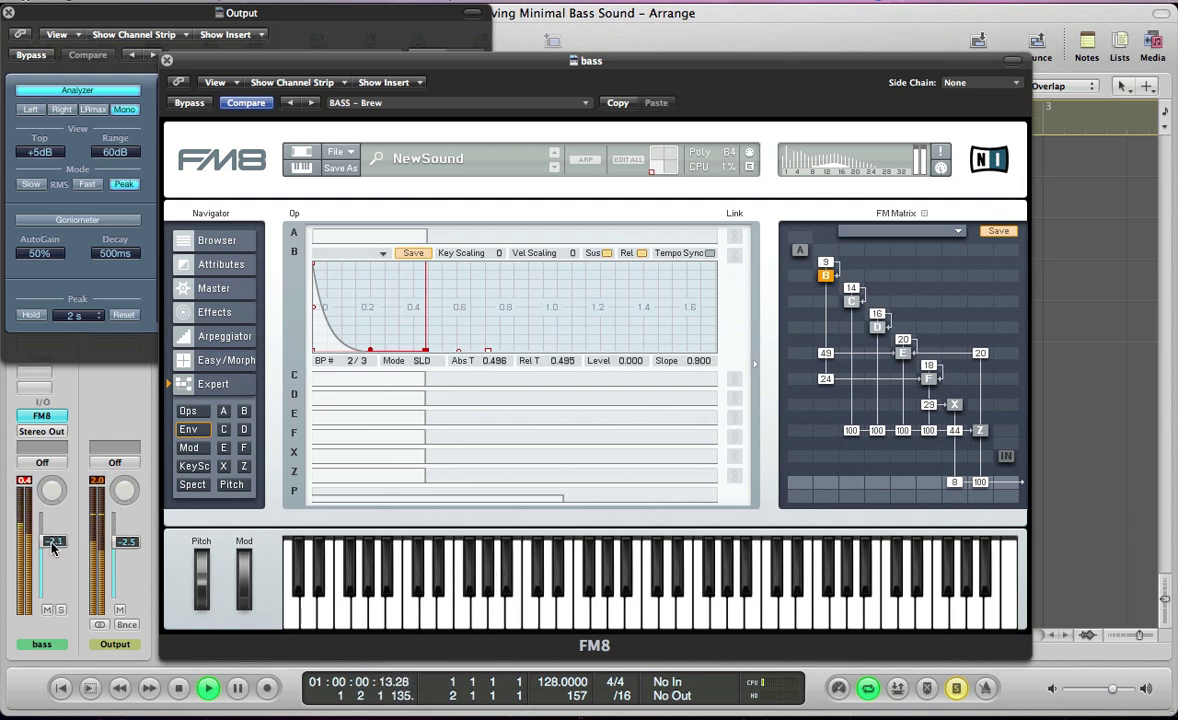
key(space)
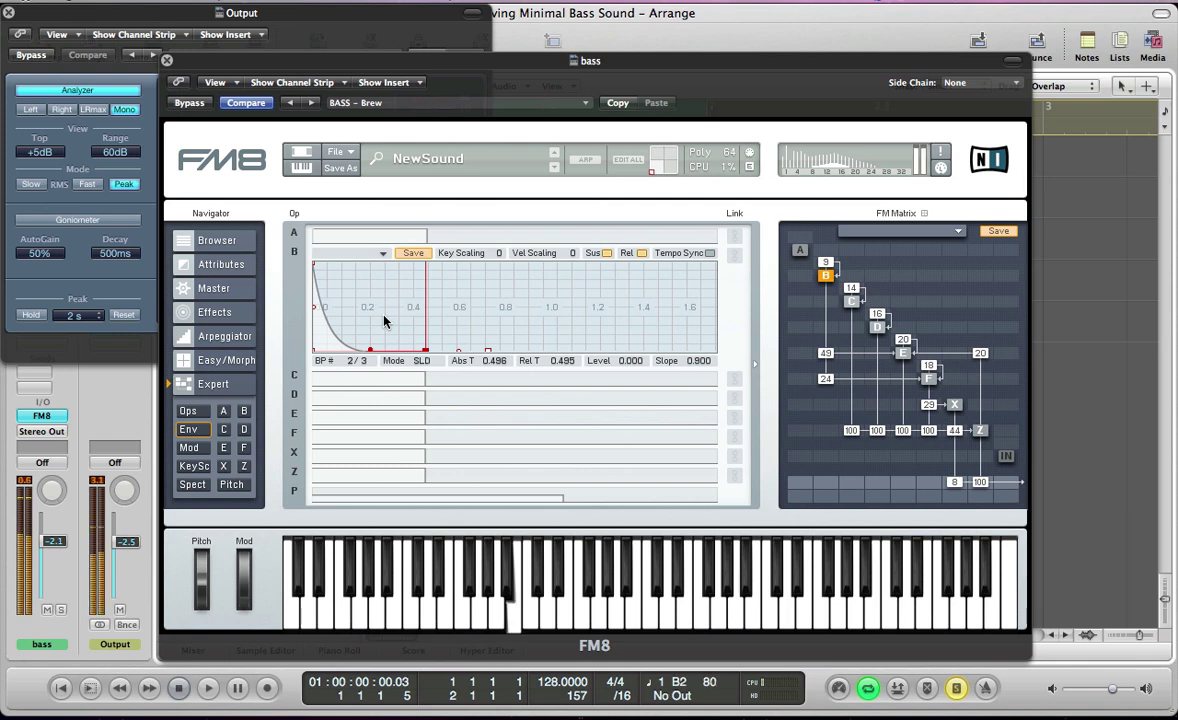
click(823, 283)
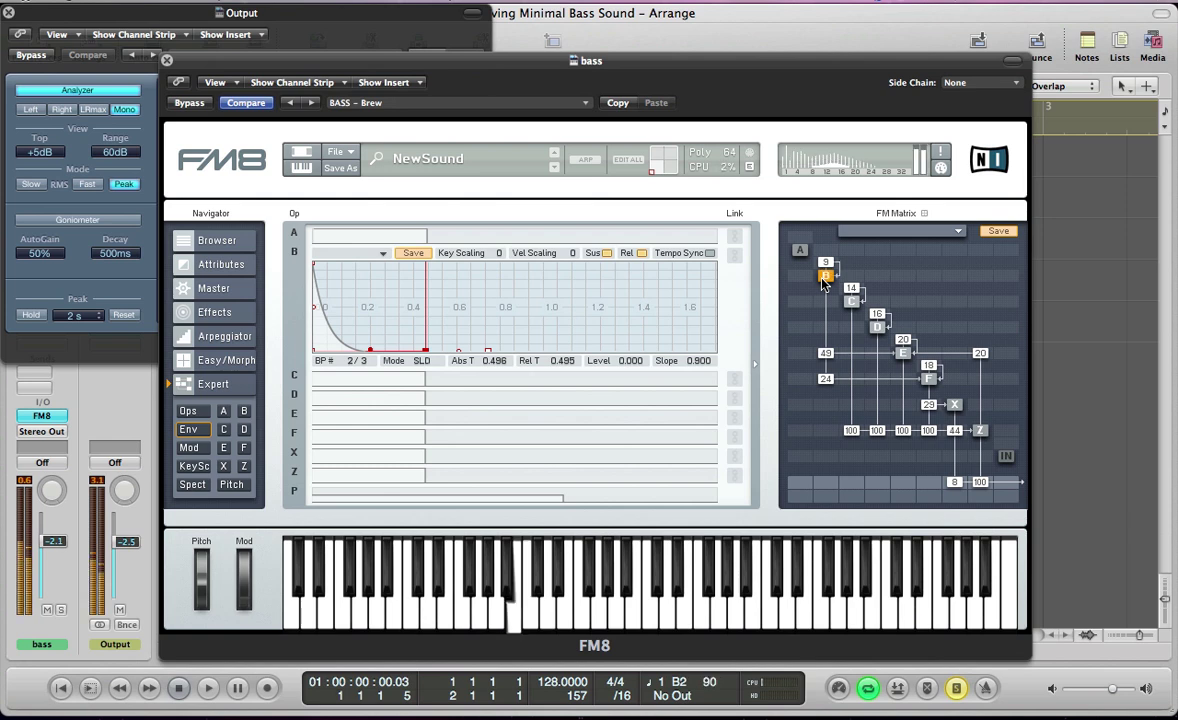
click(367, 379)
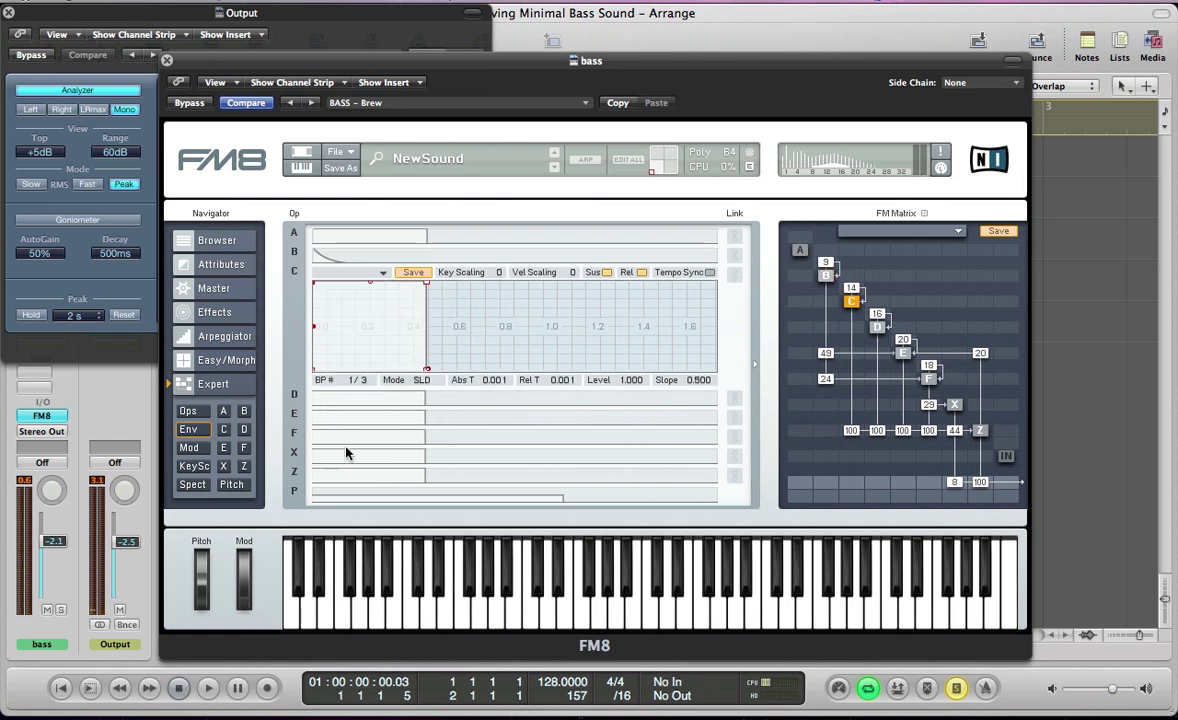
Step: Link the C–F envelopes and shape C into a quick decay holding at 0.371
click(734, 398)
click(734, 417)
click(735, 437)
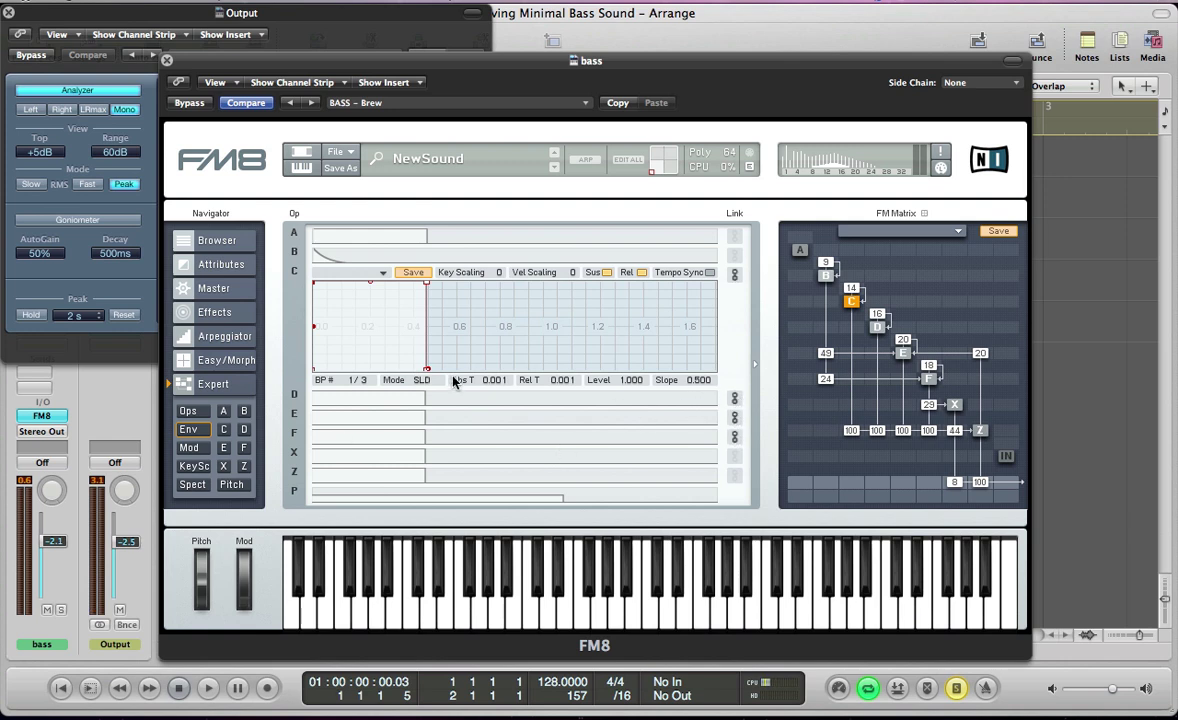
drag(427, 368, 466, 380)
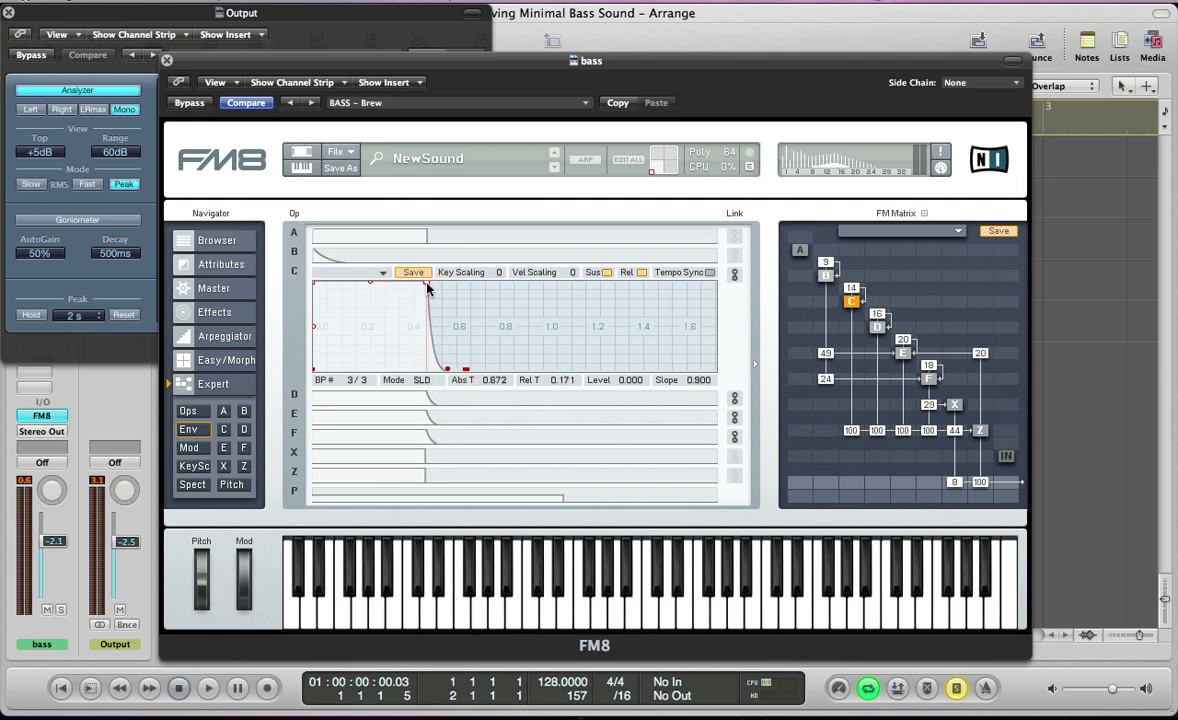
drag(427, 288, 432, 340)
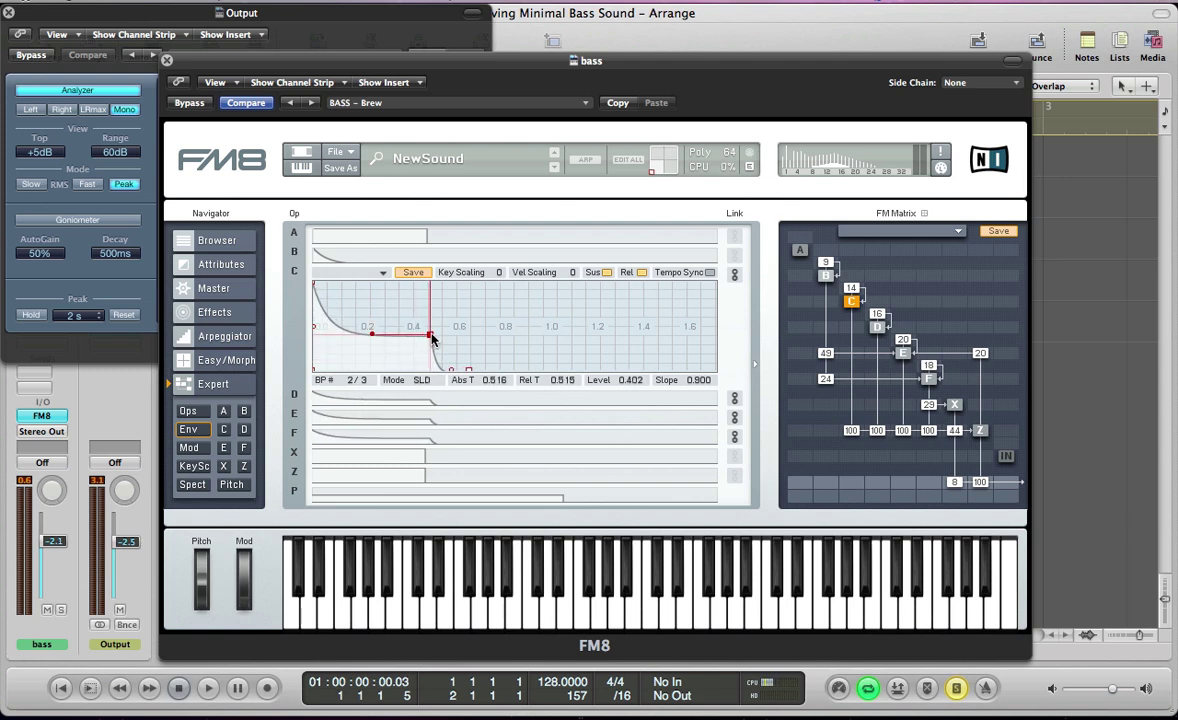
key(space)
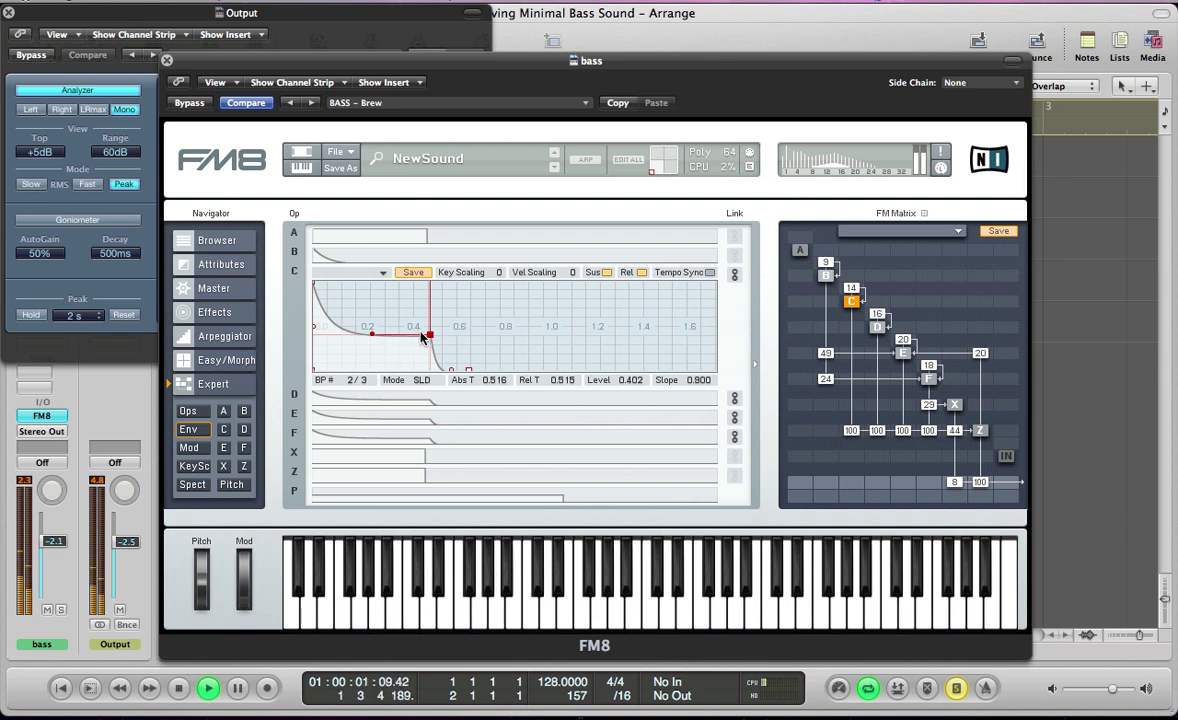
mouse_move(423, 335)
mouse_down()
mouse_move(455, 338)
mouse_move(434, 310)
mouse_move(432, 277)
mouse_move(432, 340)
mouse_up()
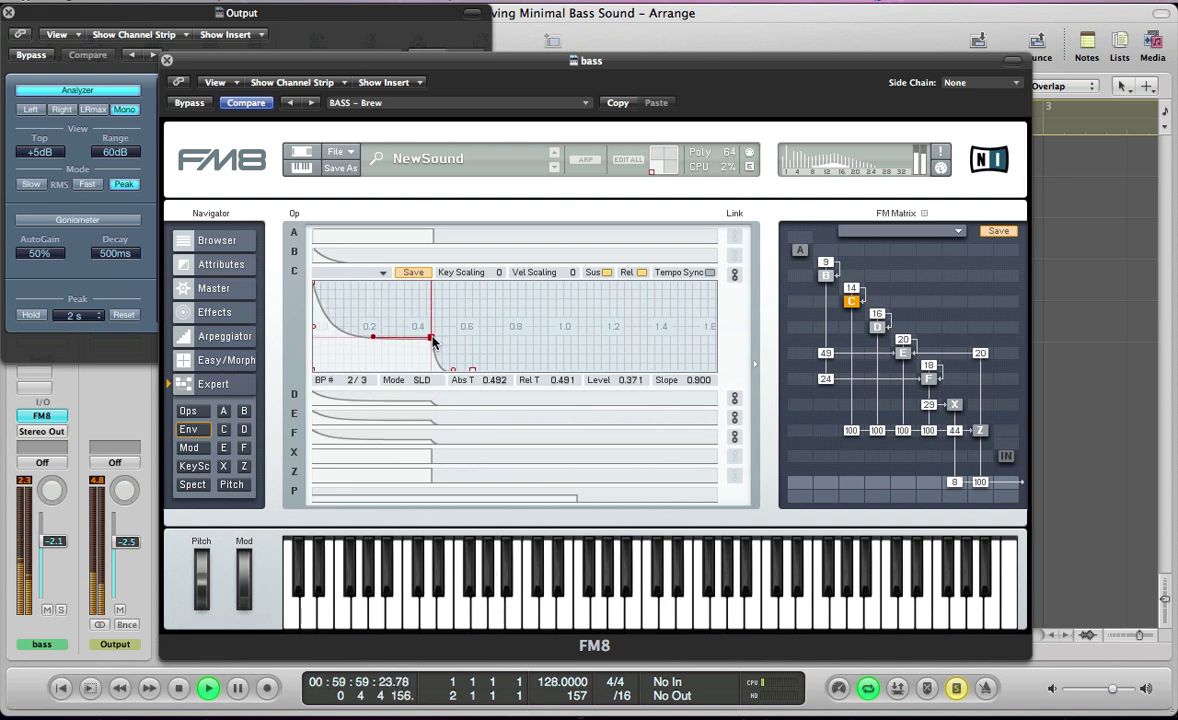
Step: Shape the Z filter envelope: start near 0.64, decay to 0.000 at 0.481
drag(432, 340, 429, 341)
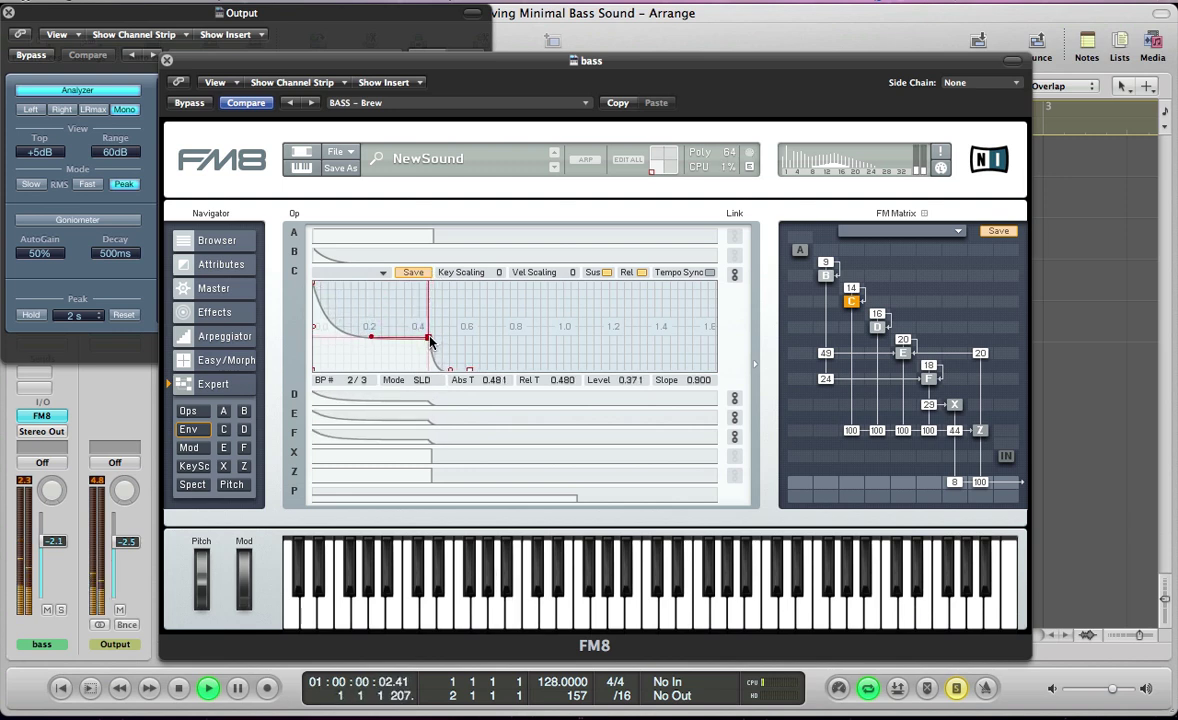
key(space)
click(340, 455)
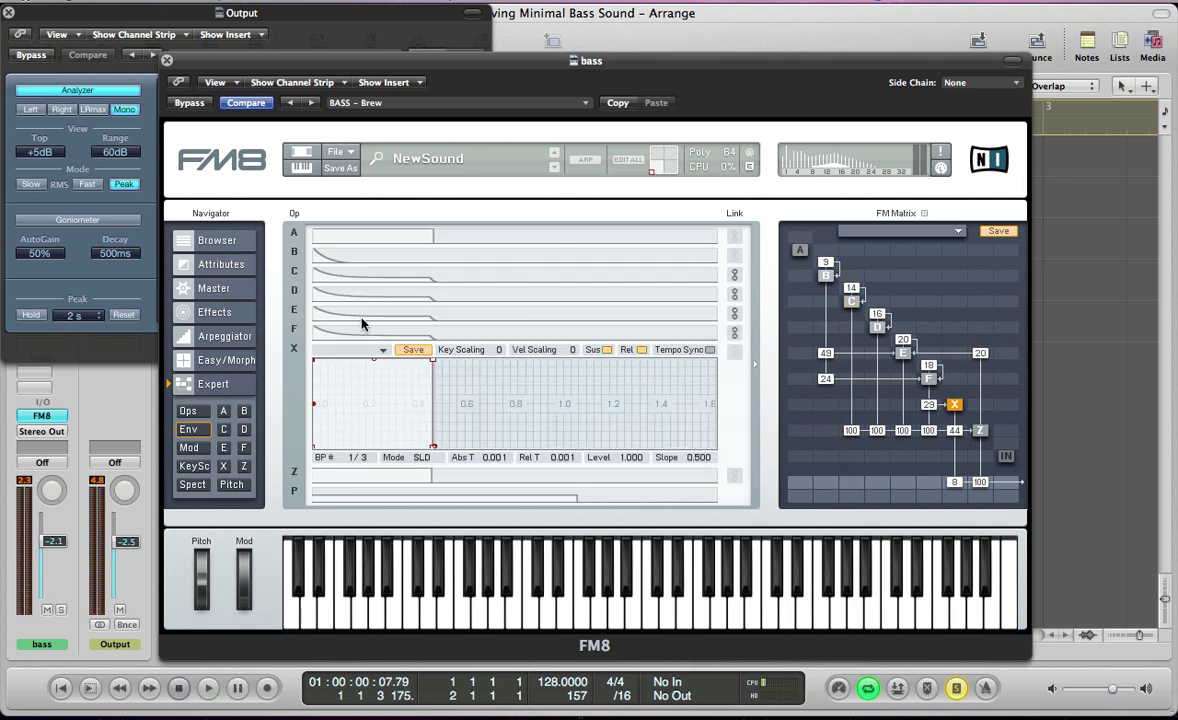
click(350, 478)
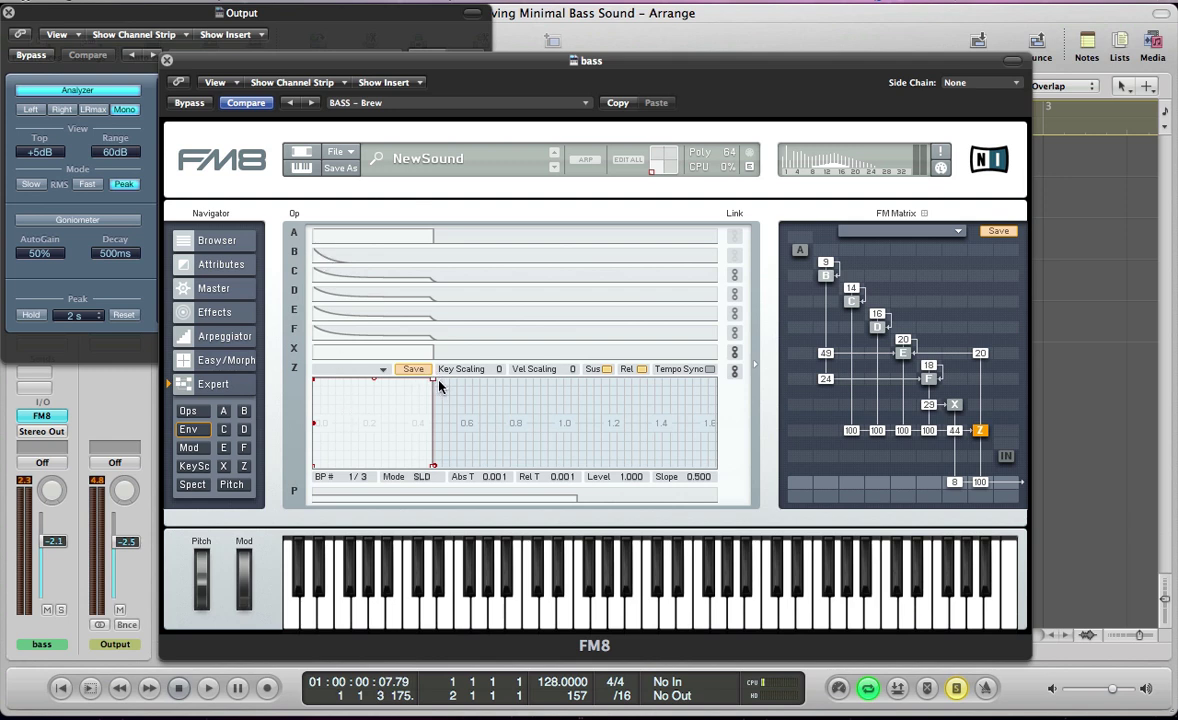
drag(433, 467, 463, 468)
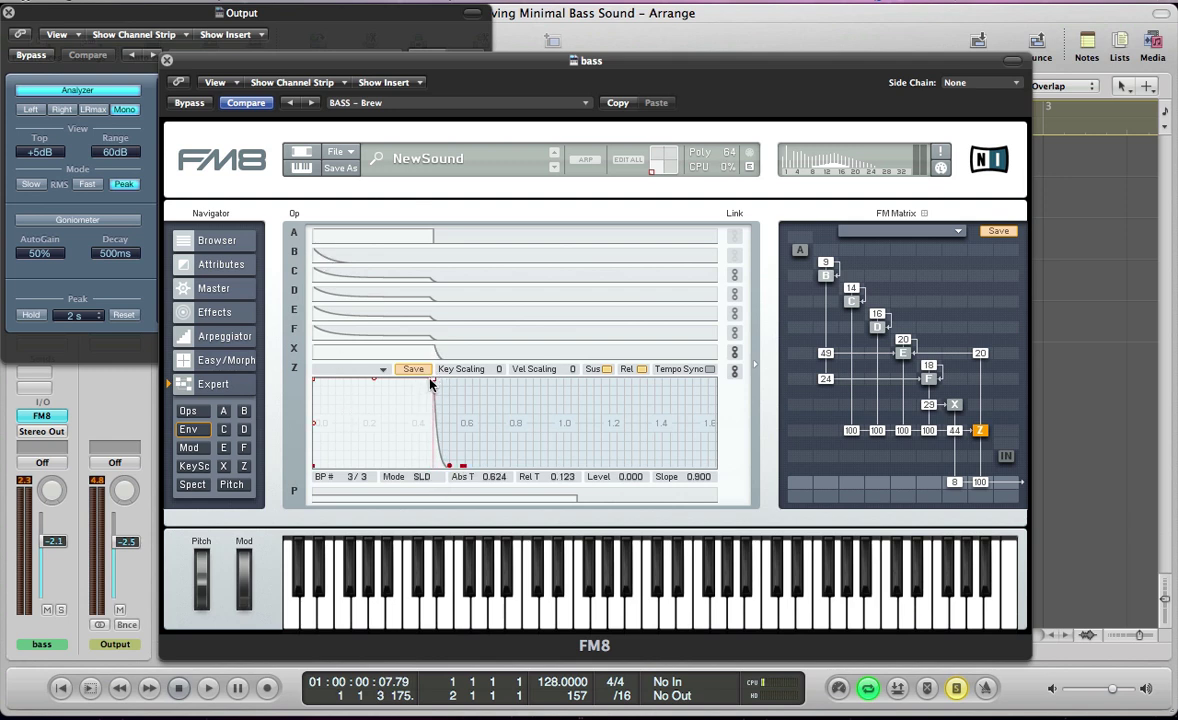
drag(432, 384, 432, 497)
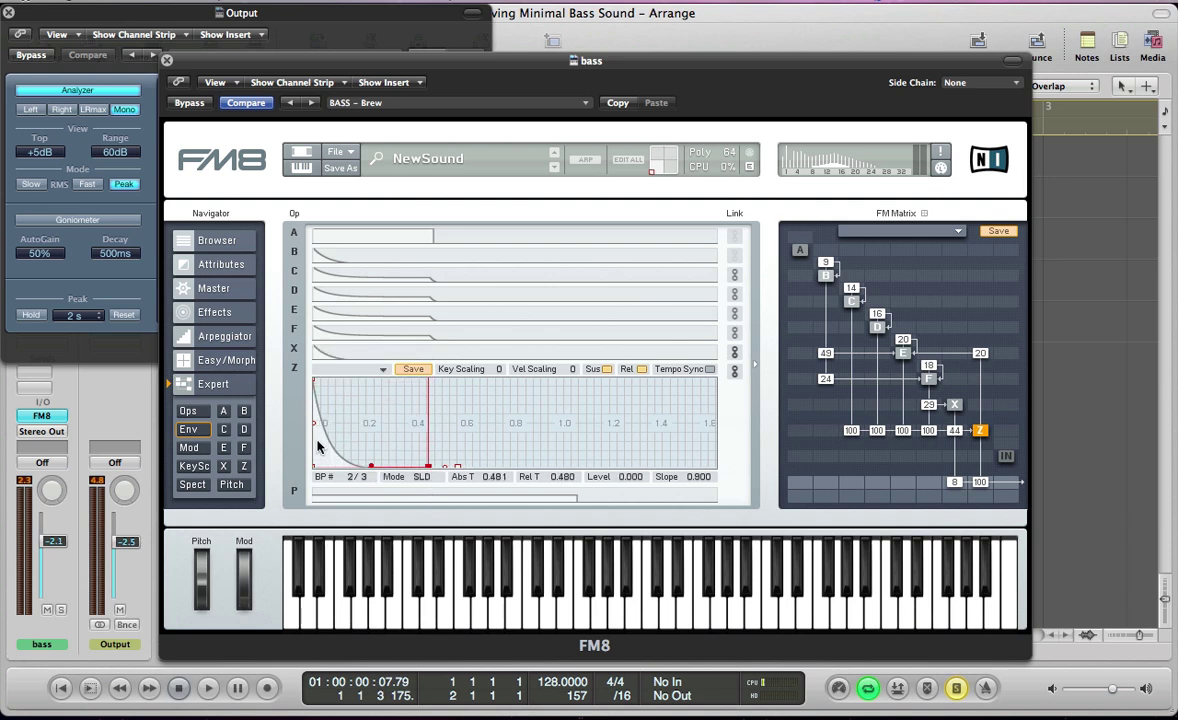
key(space)
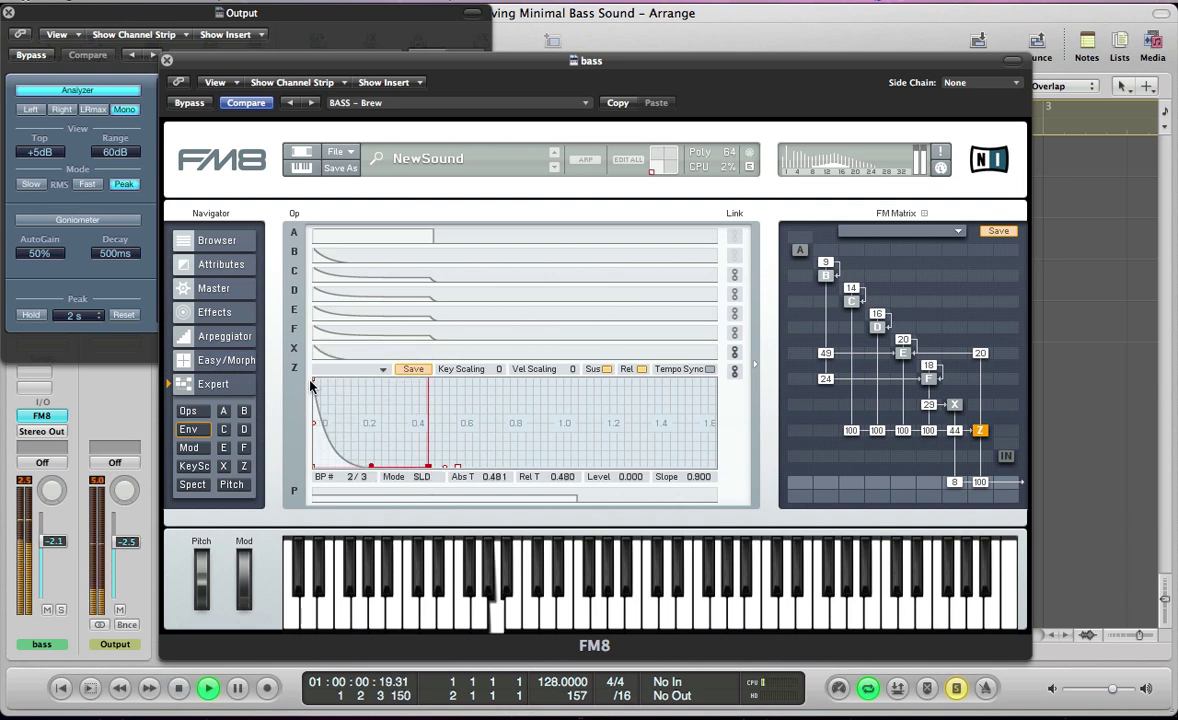
click(313, 388)
drag(313, 388, 370, 462)
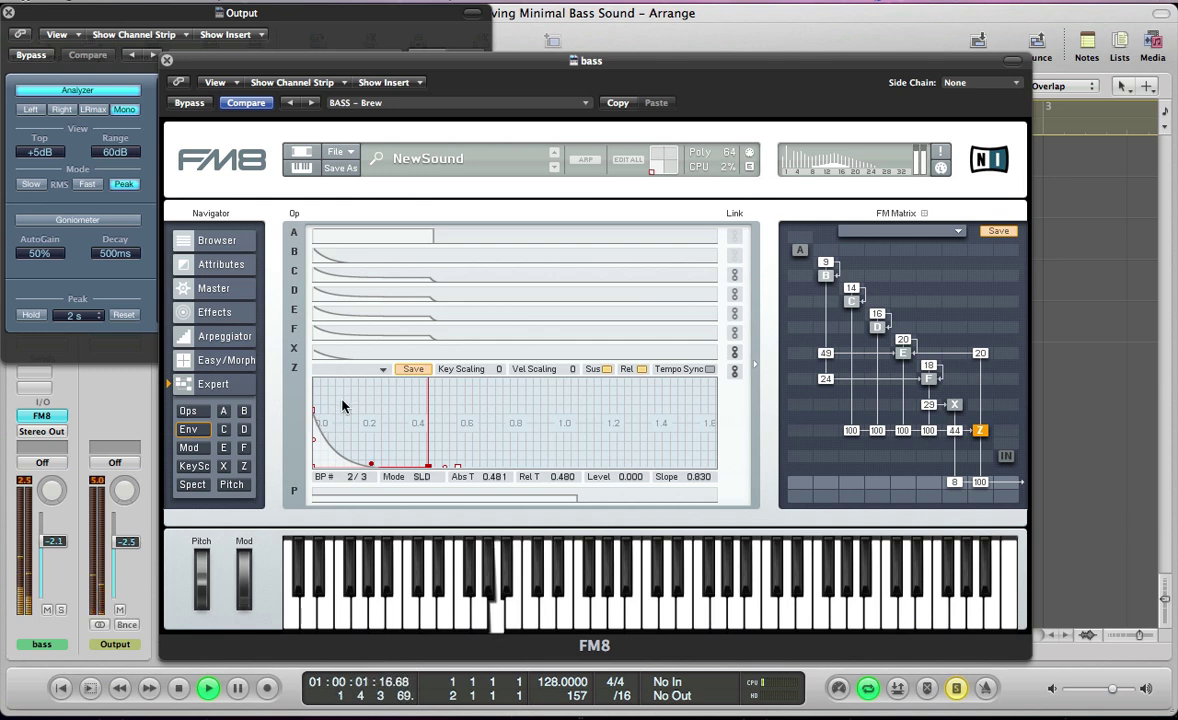
Step: Raise the envelope amount on operator Z's filter and audition the bass
click(243, 466)
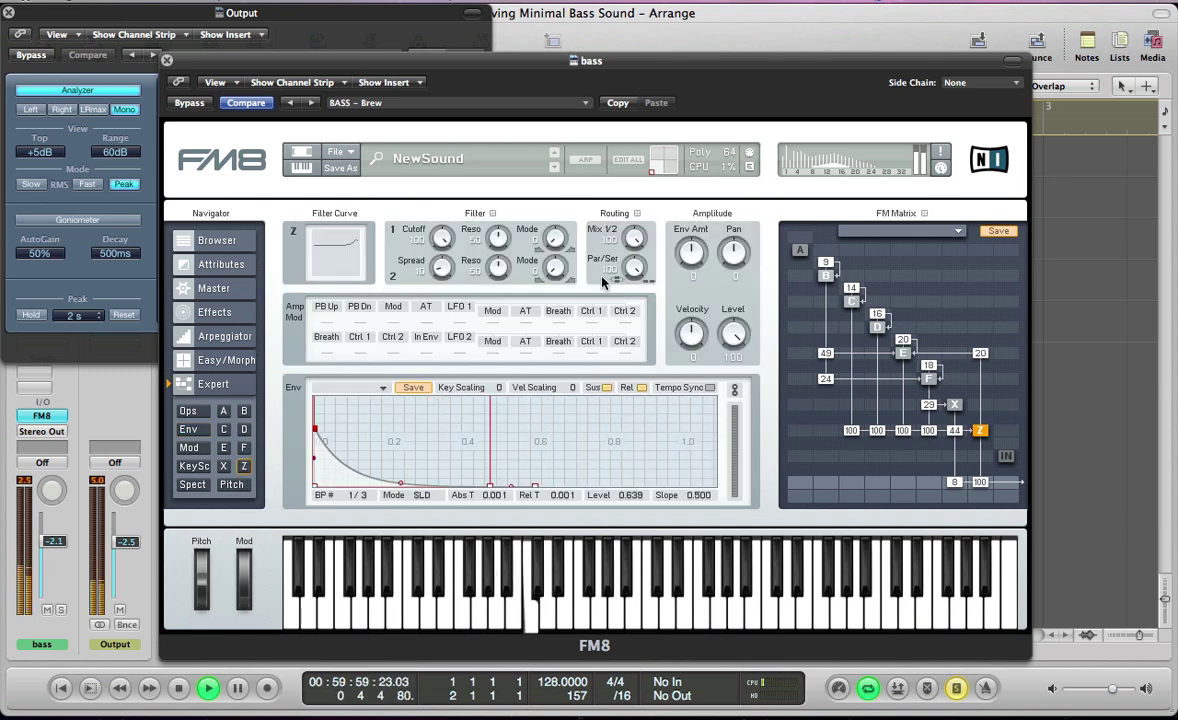
click(186, 429)
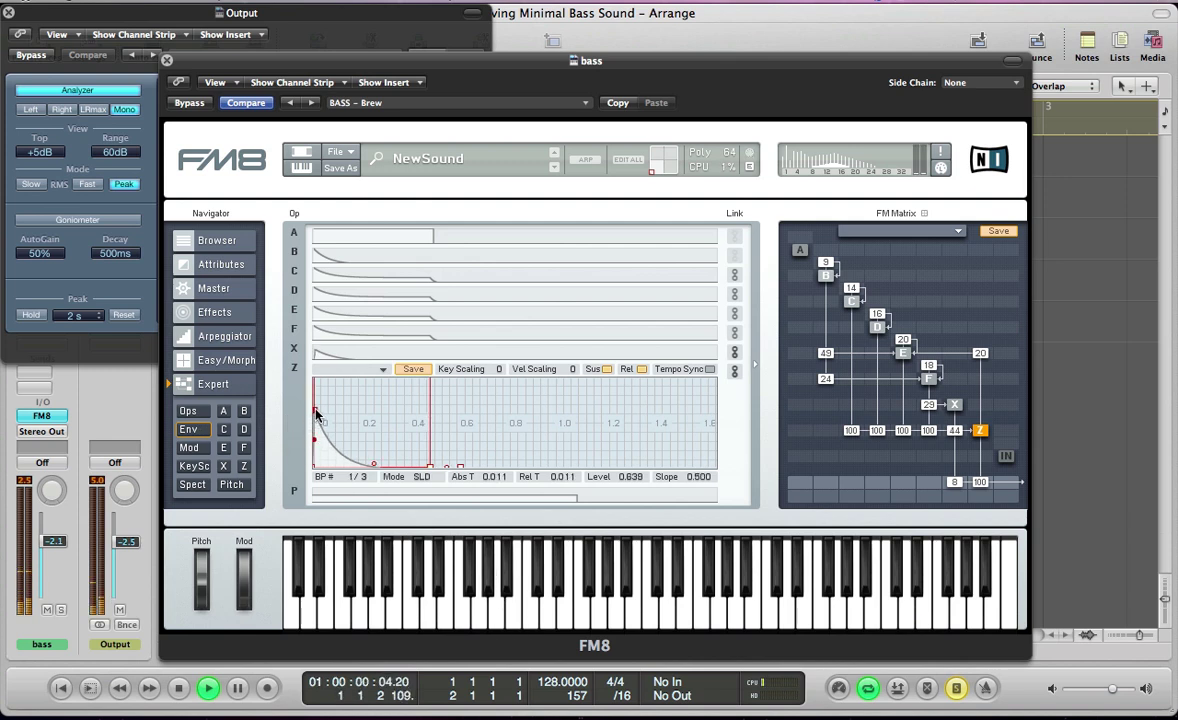
key(space)
click(193, 467)
click(243, 466)
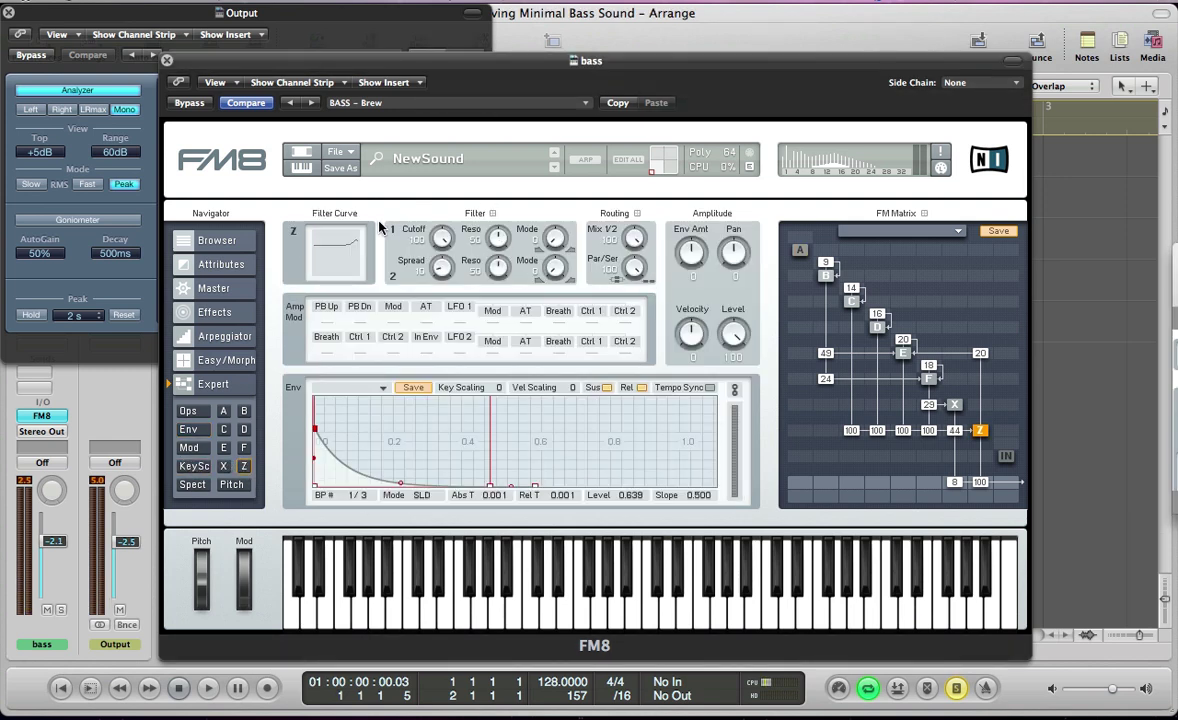
drag(691, 253, 689, 206)
key(space)
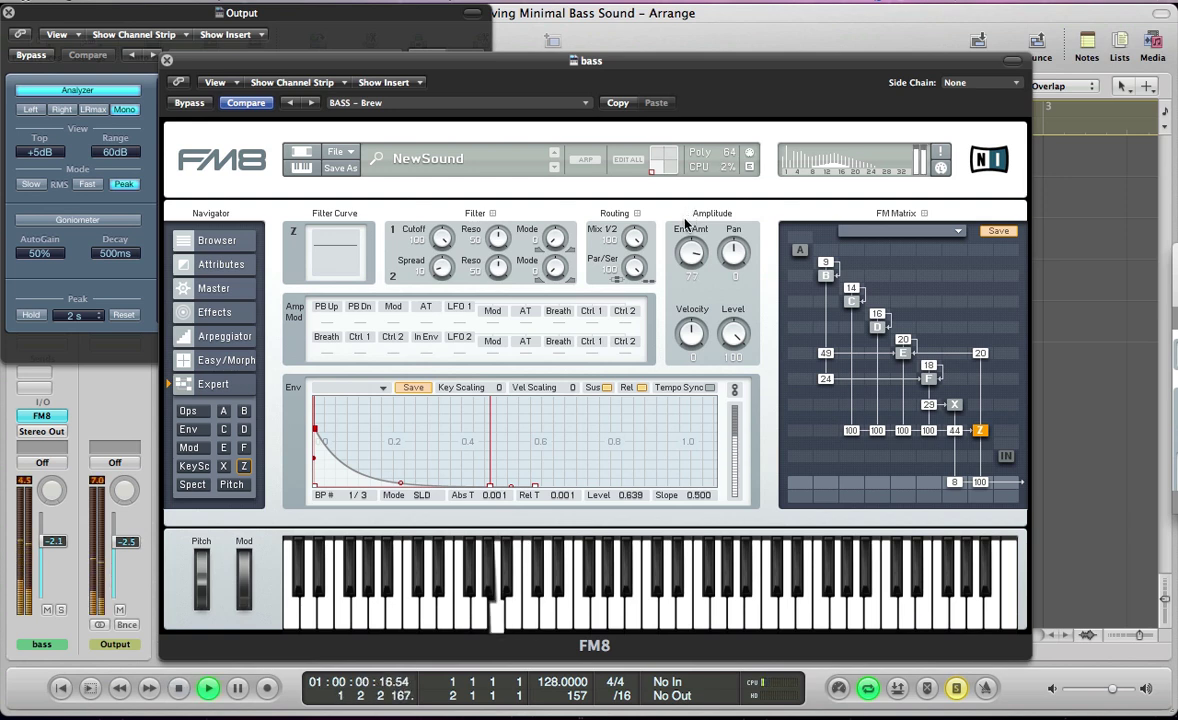
key(space)
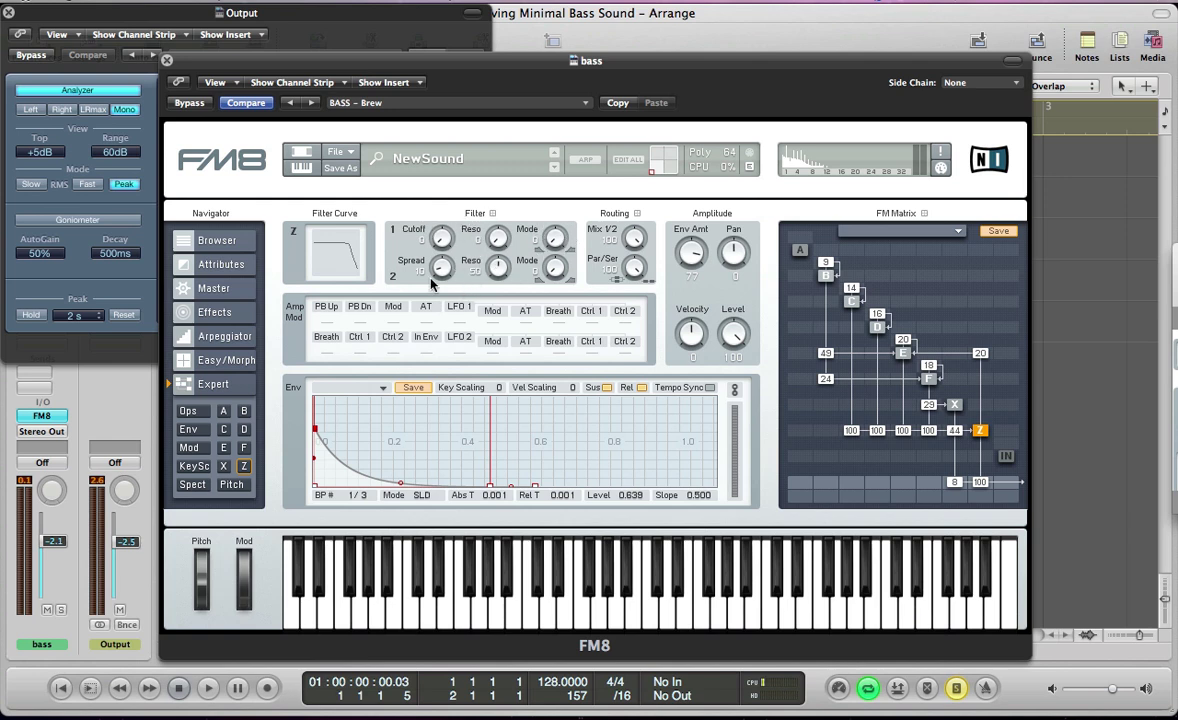
Step: Widen the Z filter's spread to 27 and audition the result
drag(438, 278, 503, 307)
key(space)
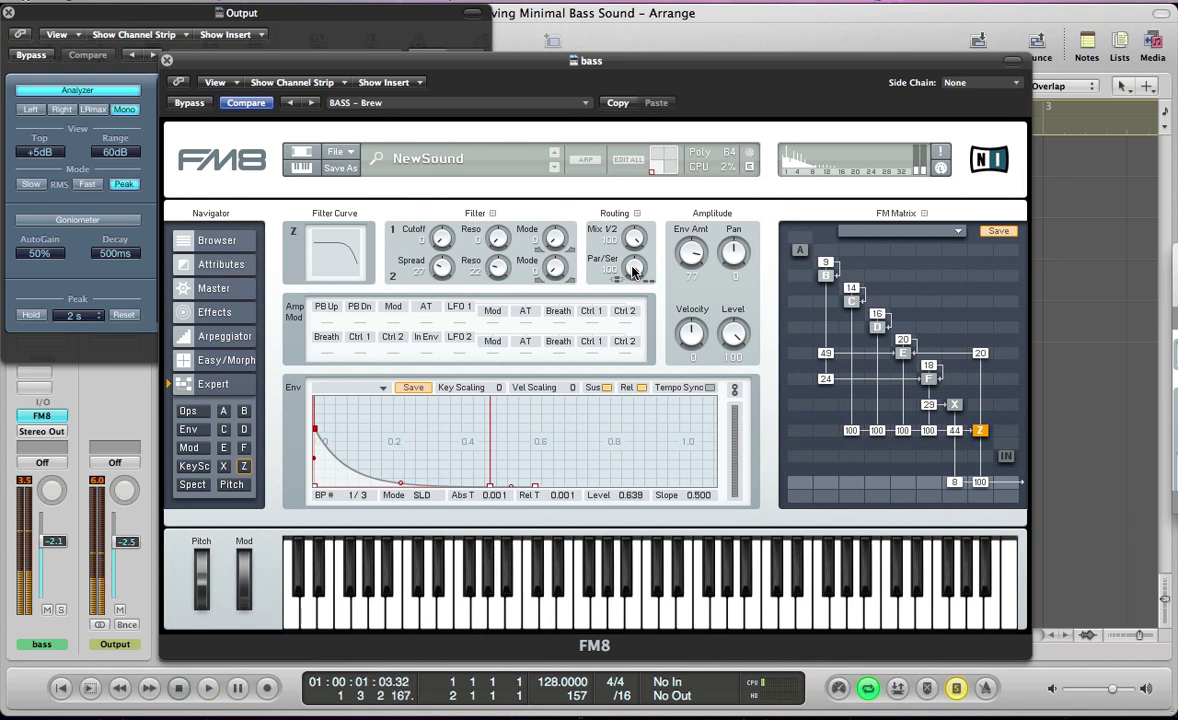
key(space)
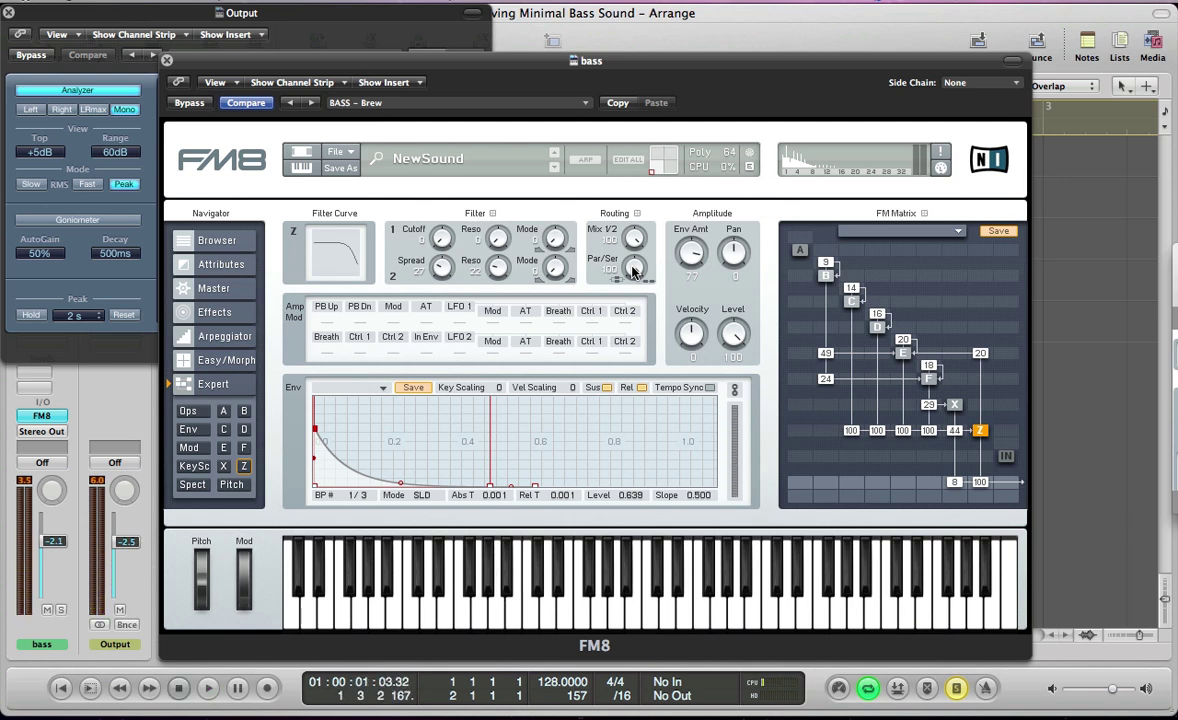
Step: Raise operator X's noise amount to 100 and audition the grittier, saturated bass
click(224, 467)
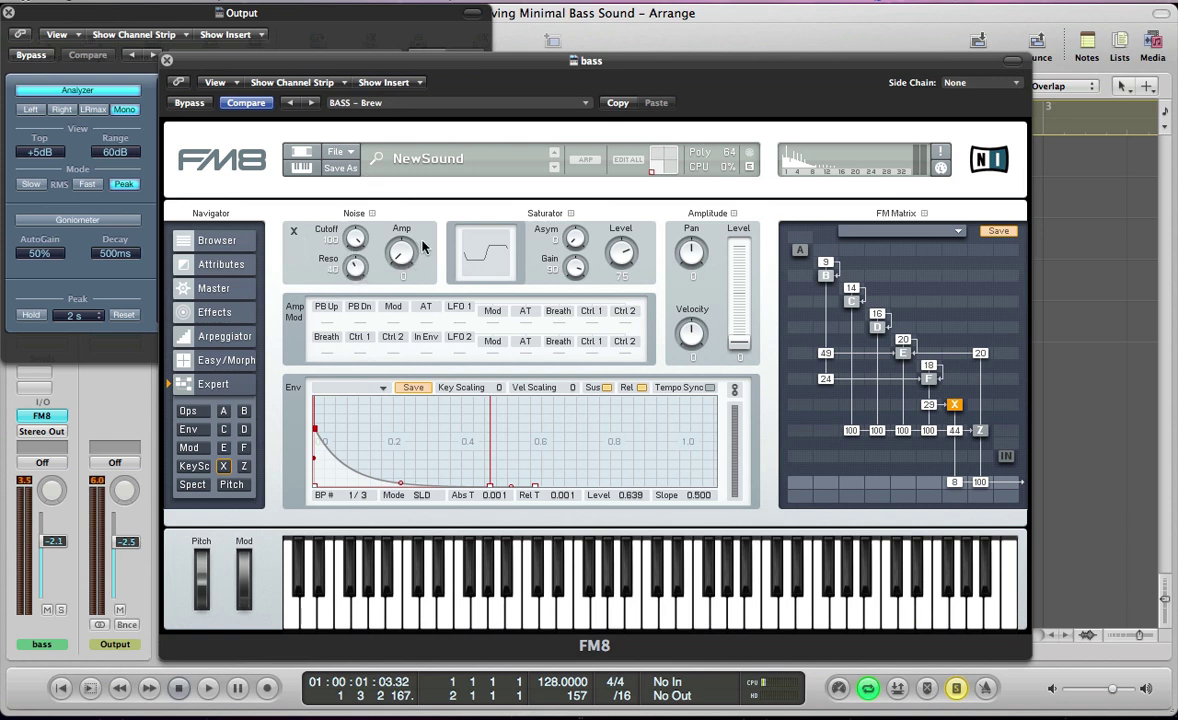
drag(422, 245, 432, 243)
key(space)
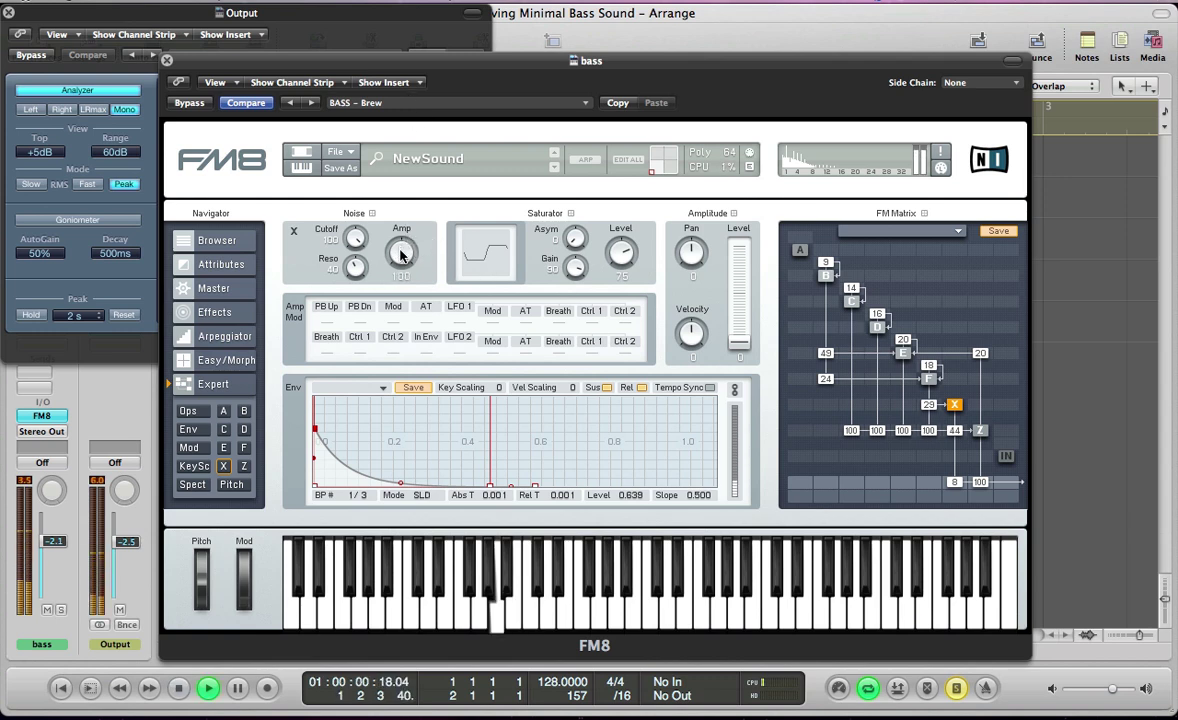
key(space)
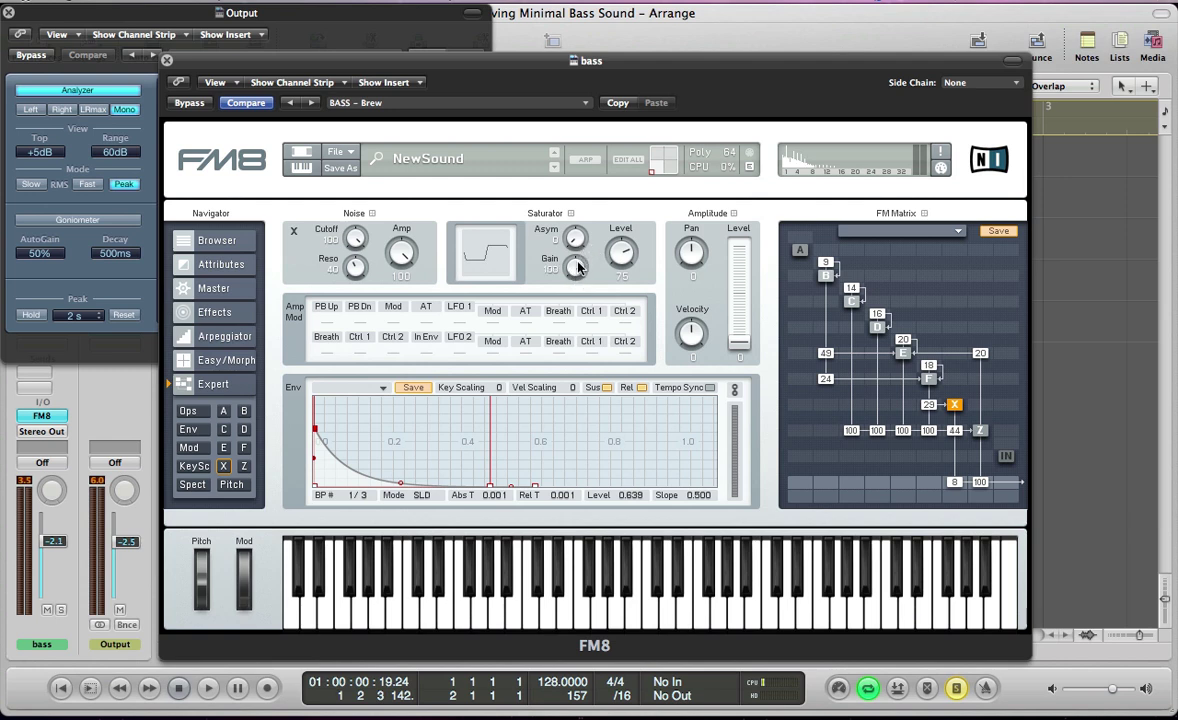
key(space)
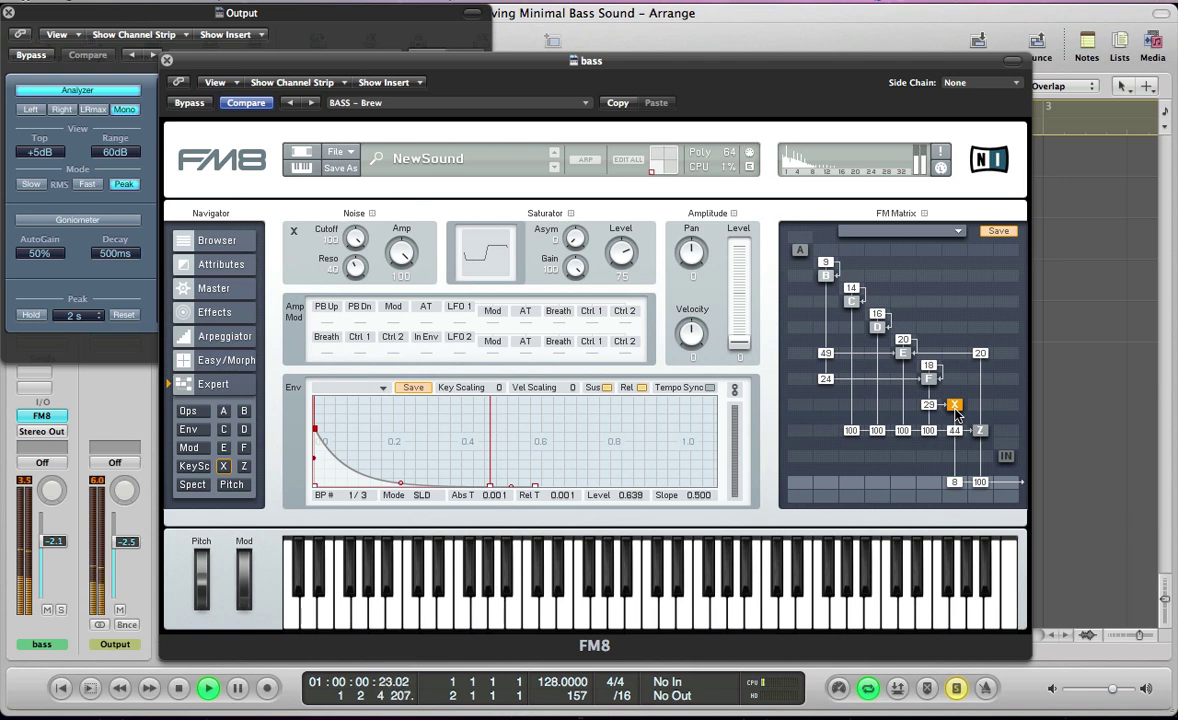
key(space)
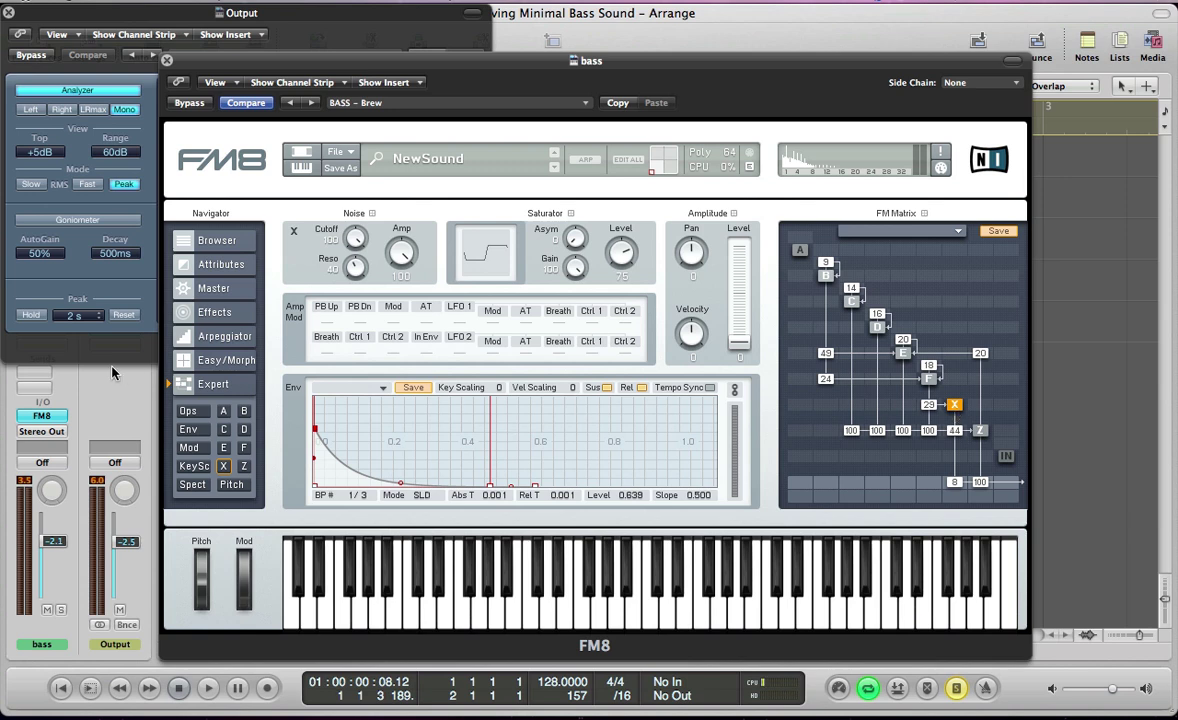
Step: Switch on the Peak EQ effect with a small peak boost and audition it
click(190, 313)
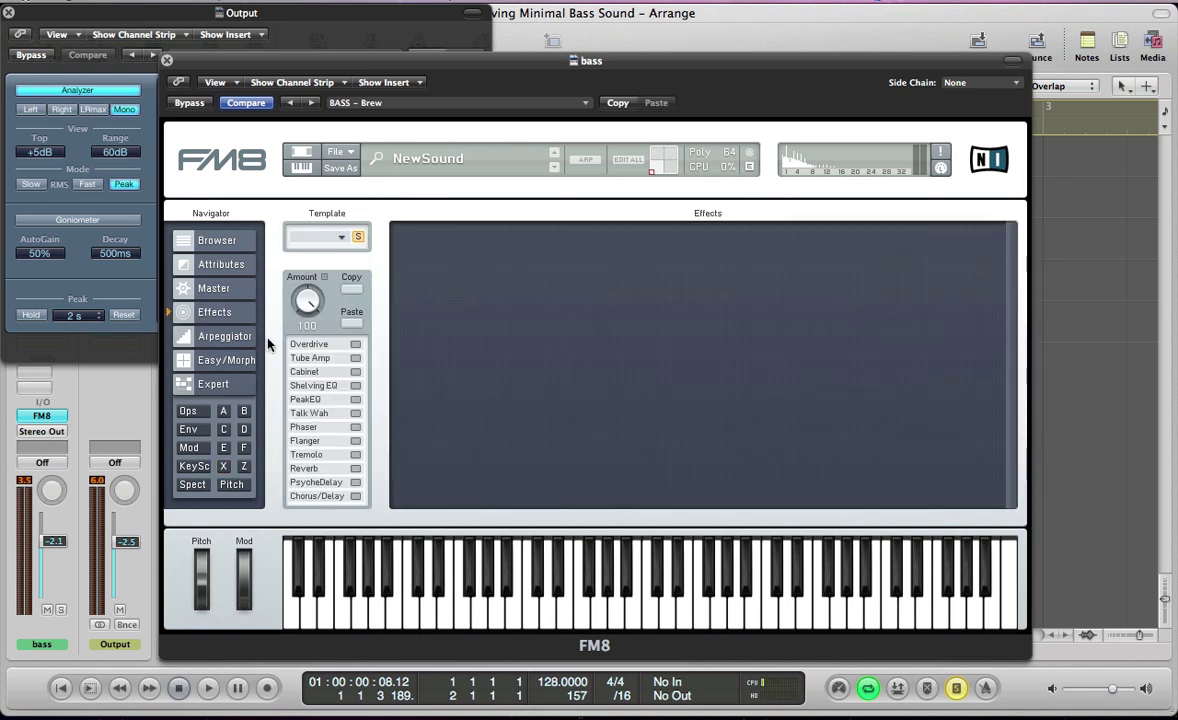
click(355, 399)
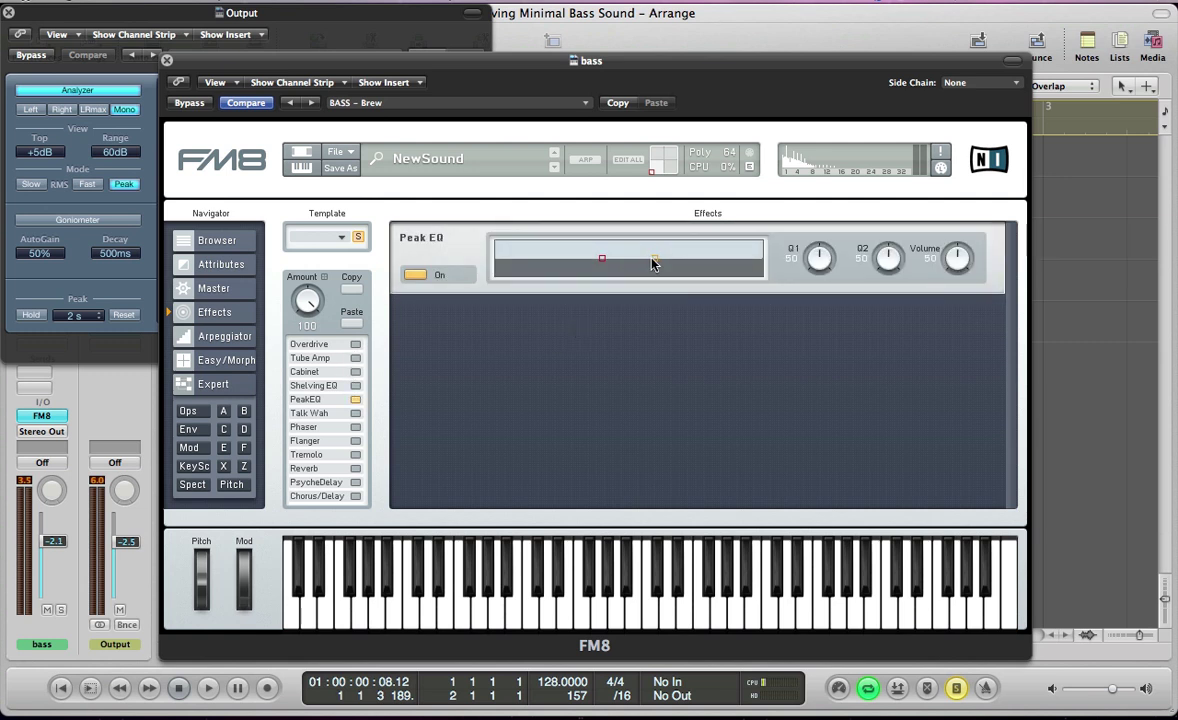
drag(652, 262, 630, 256)
key(space)
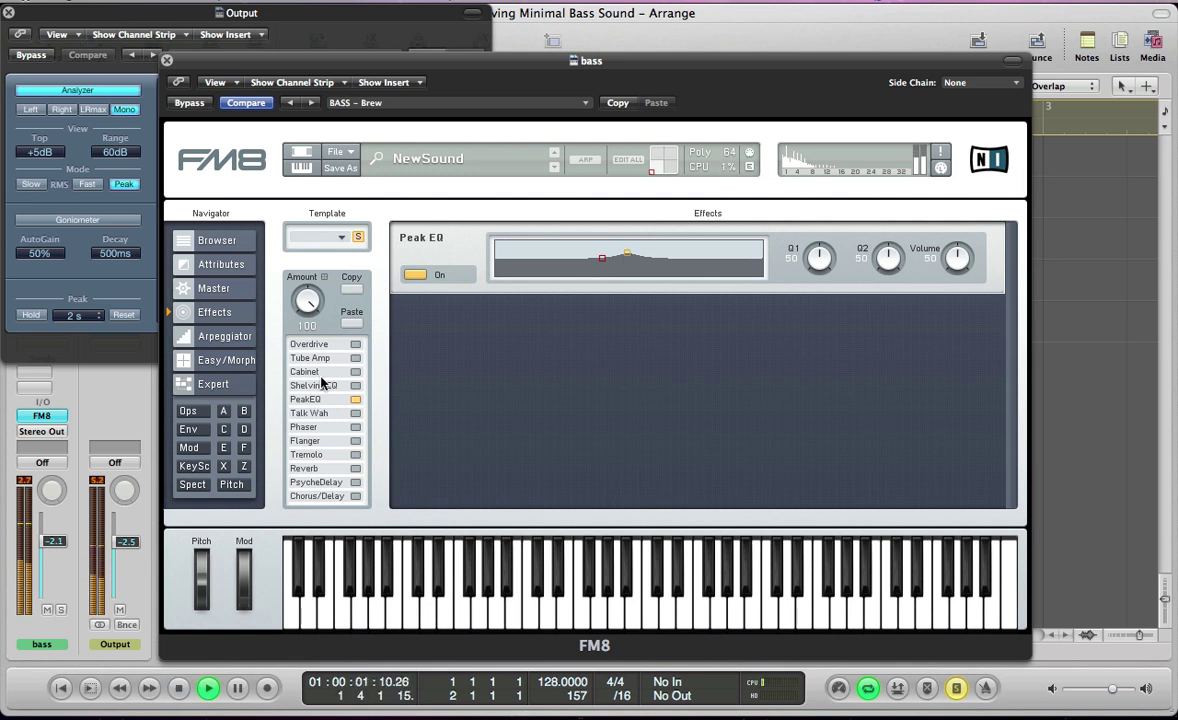
Step: Enable Chorus/Delay at Time 17 with Dry/Wet 15, then hide the plug-in windows
click(356, 496)
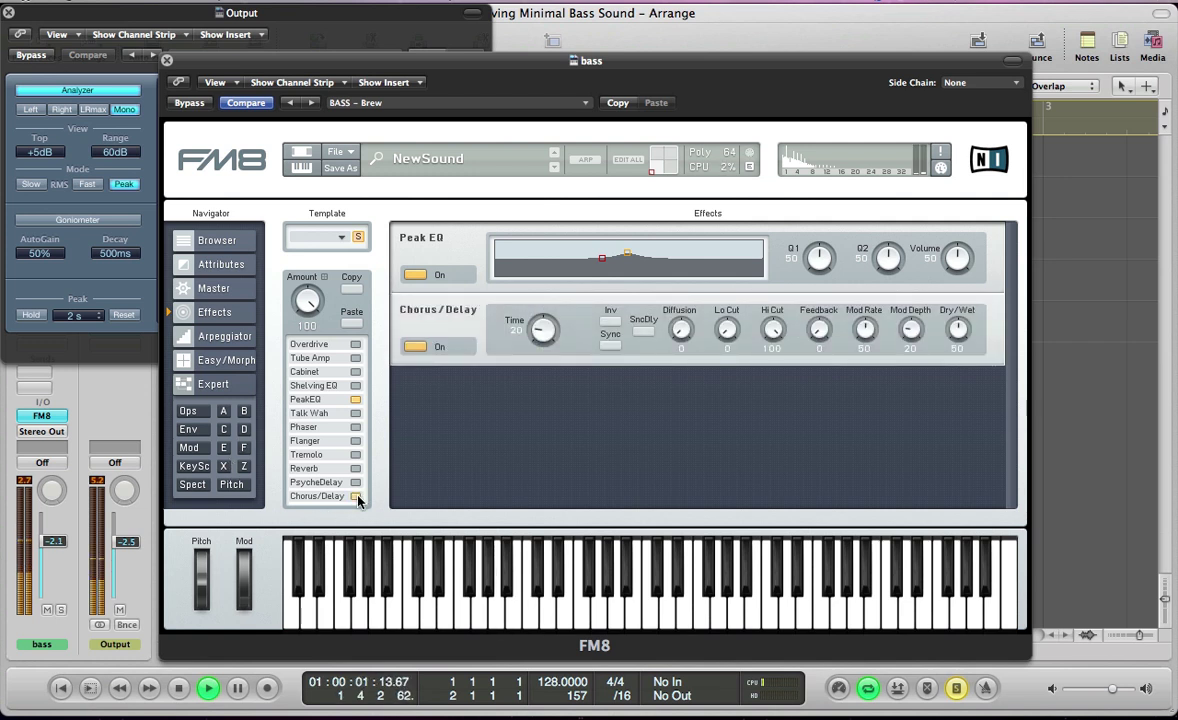
drag(543, 330, 541, 340)
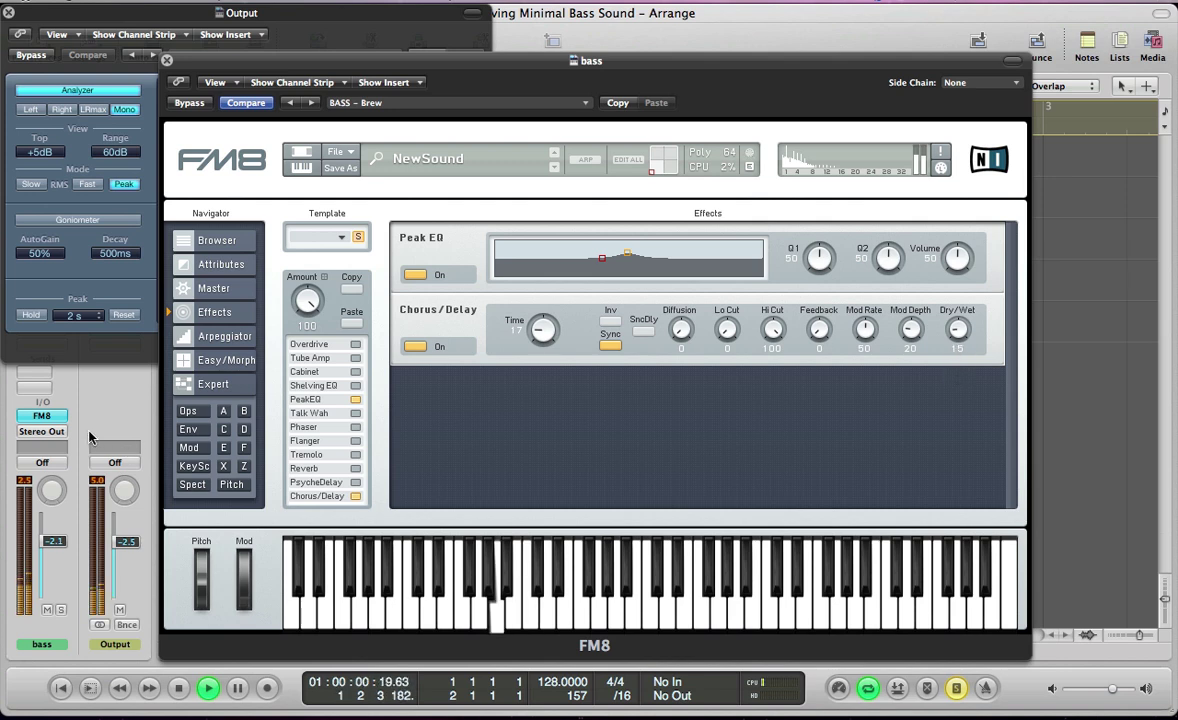
key(v)
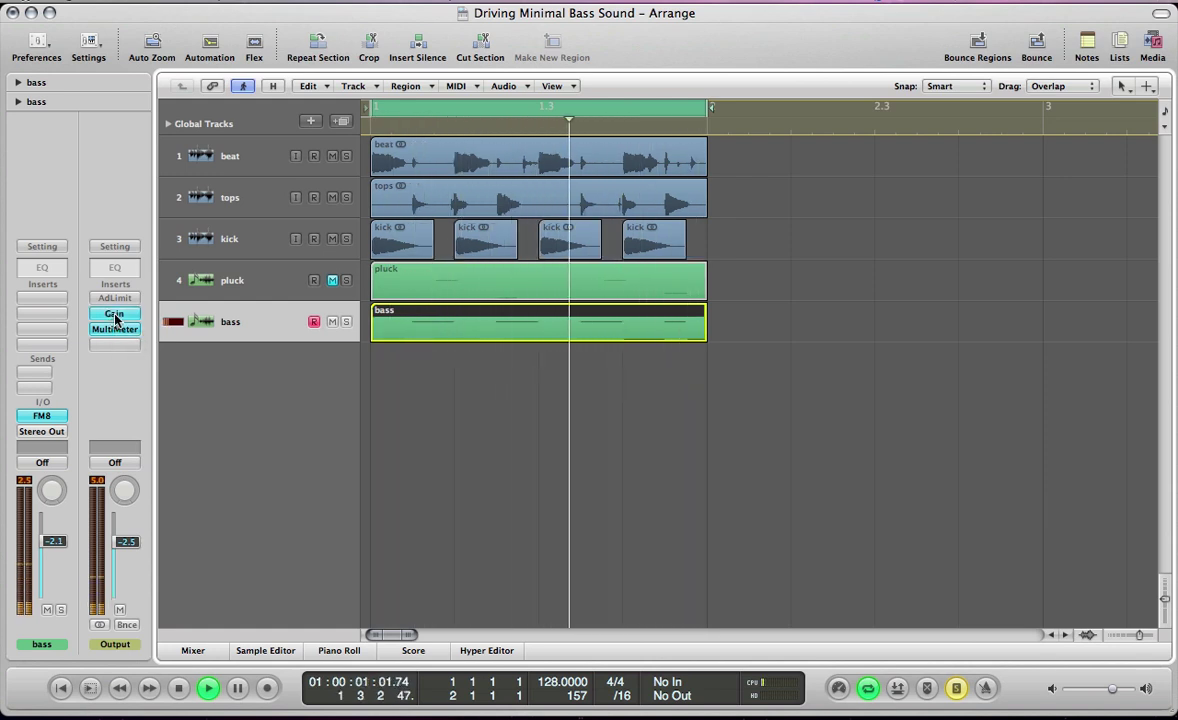
Step: Close the Gain plug-in window, stop playback, and bypass the Output channel's Gain insert
key(v)
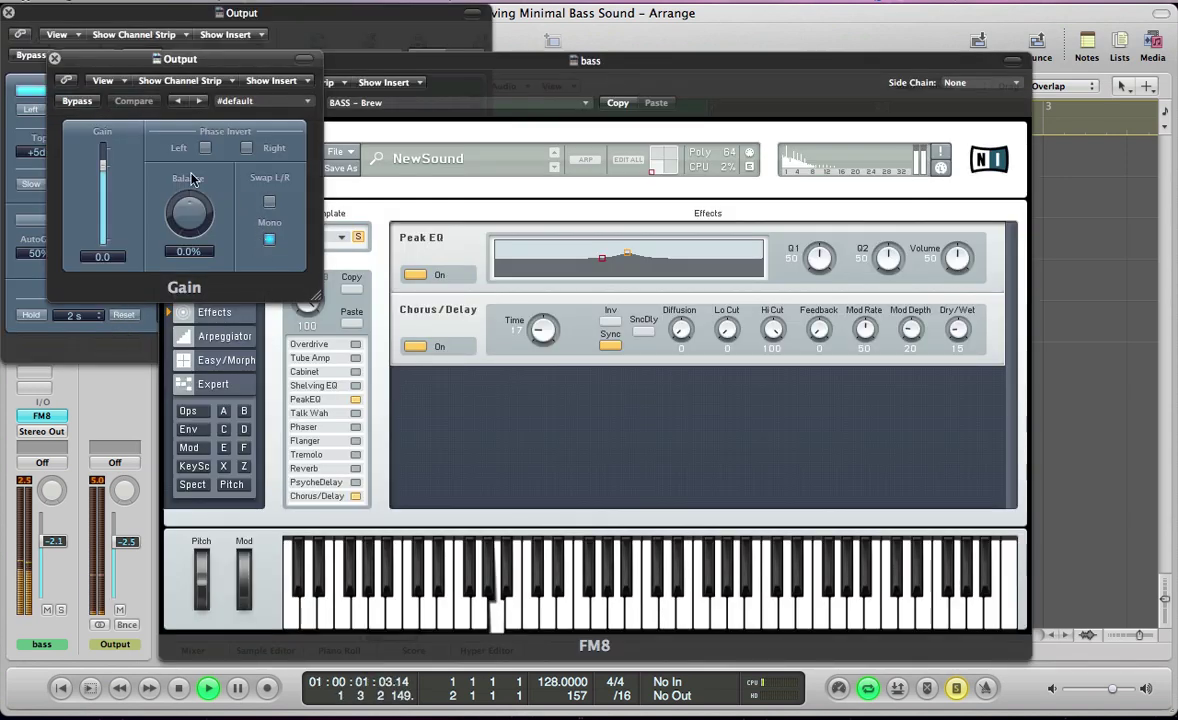
click(56, 58)
key(v)
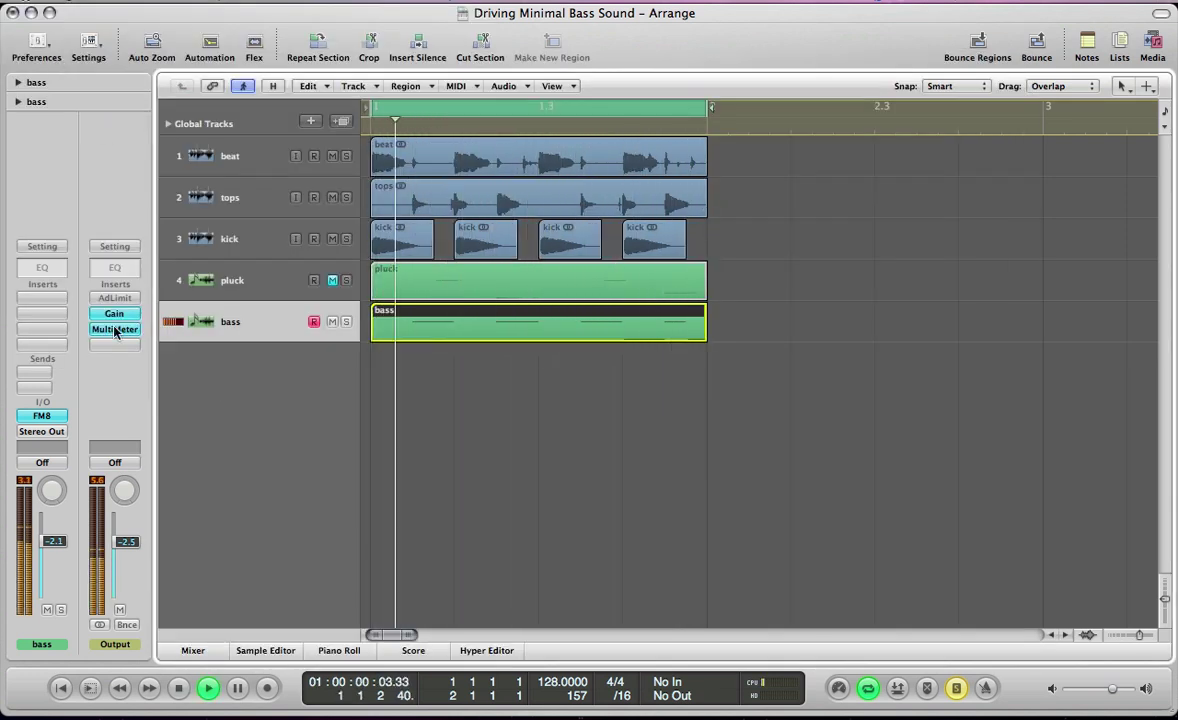
key(space)
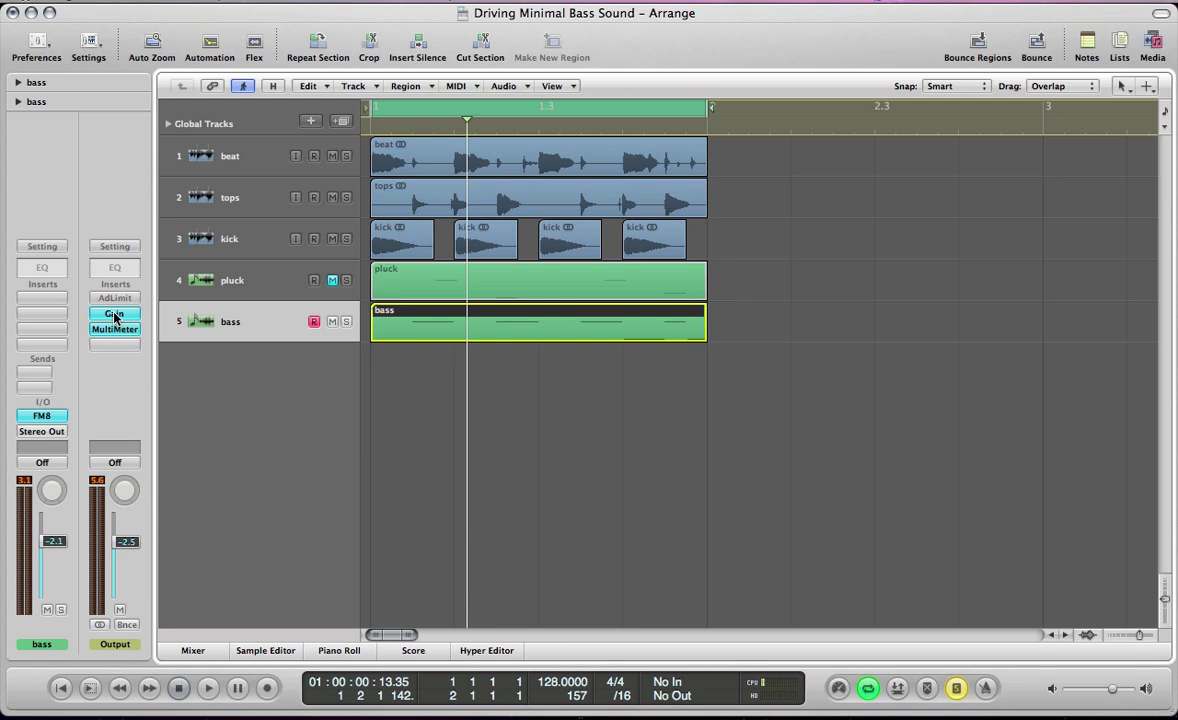
alt+click(114, 316)
Step: Unmute the pluck track and play the loop from the cycle start
key(shift+super+a)
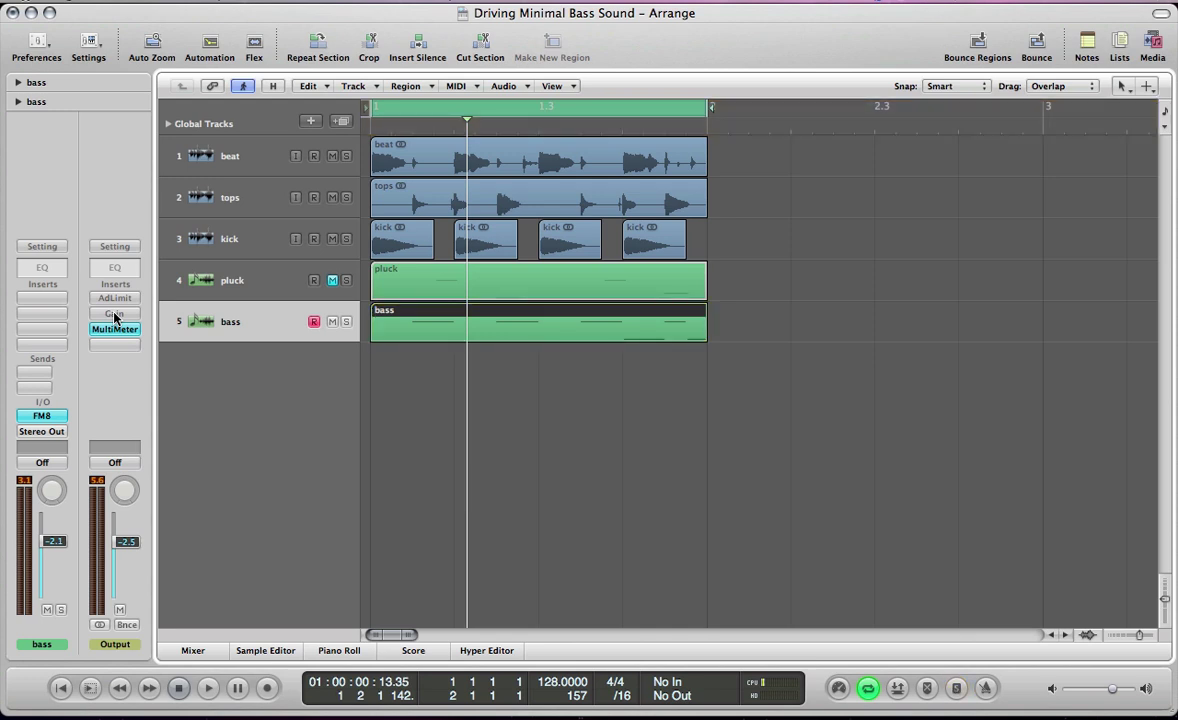
key(space)
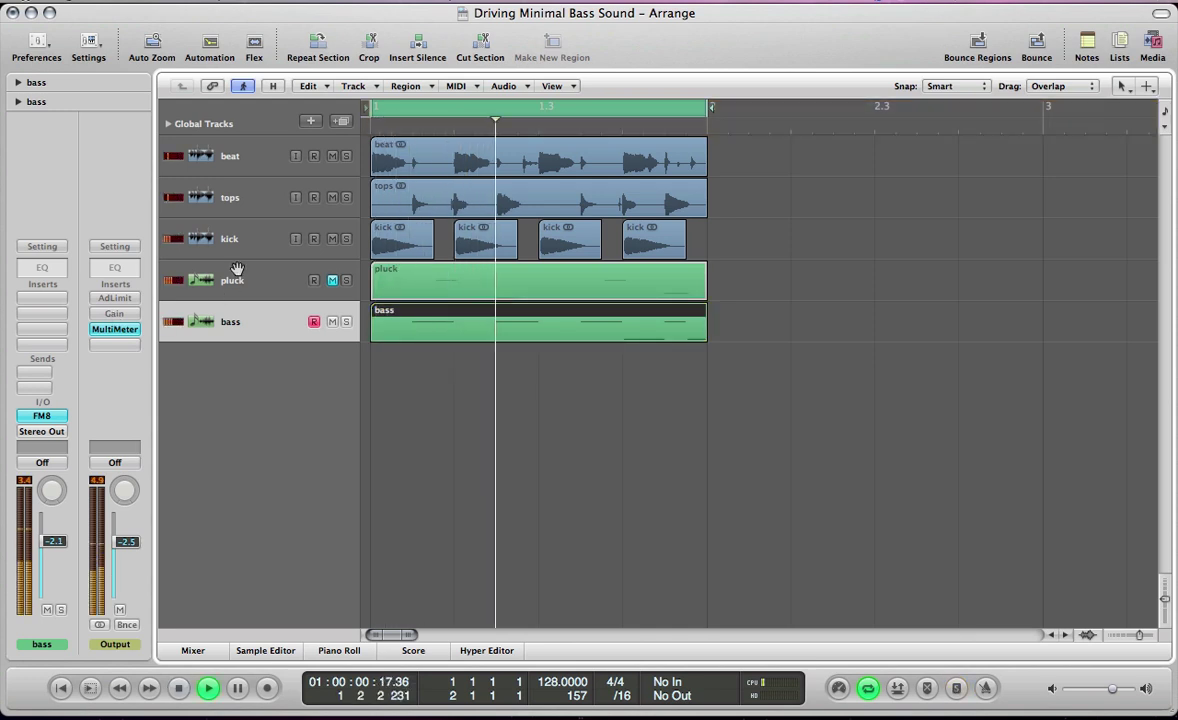
click(332, 280)
click(231, 284)
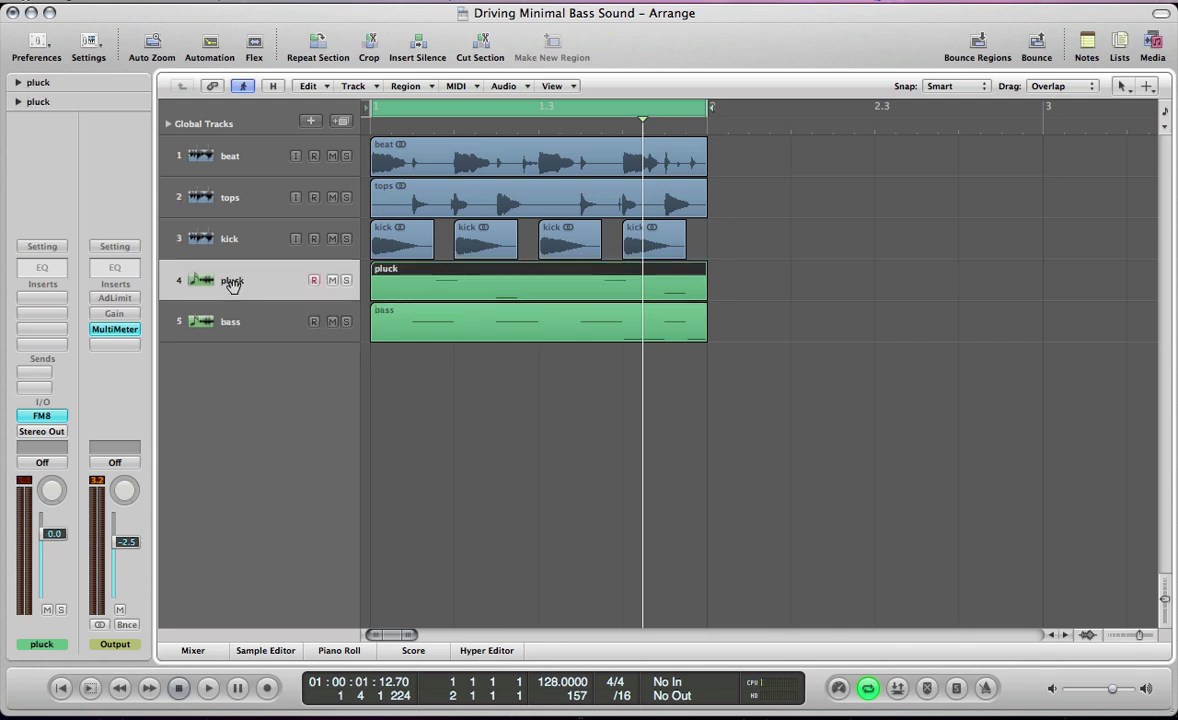
key(space)
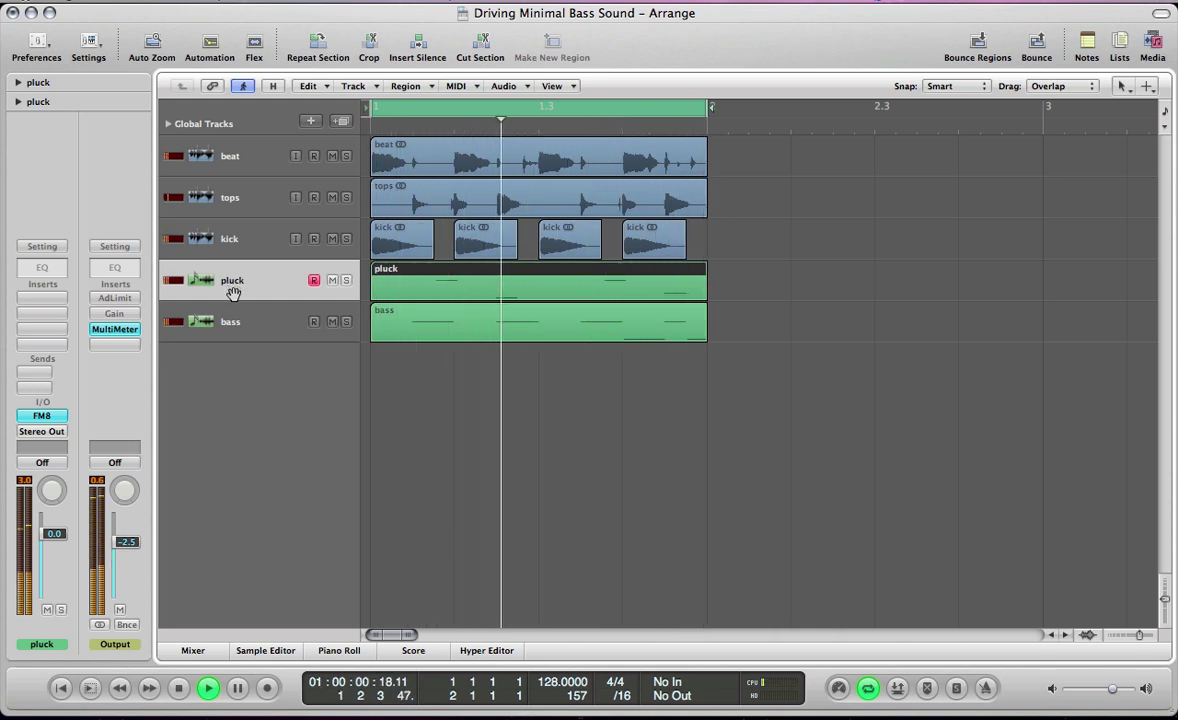
Step: Briefly mute and unmute the tops and beat tracks to compare, then reopen FM8
click(232, 321)
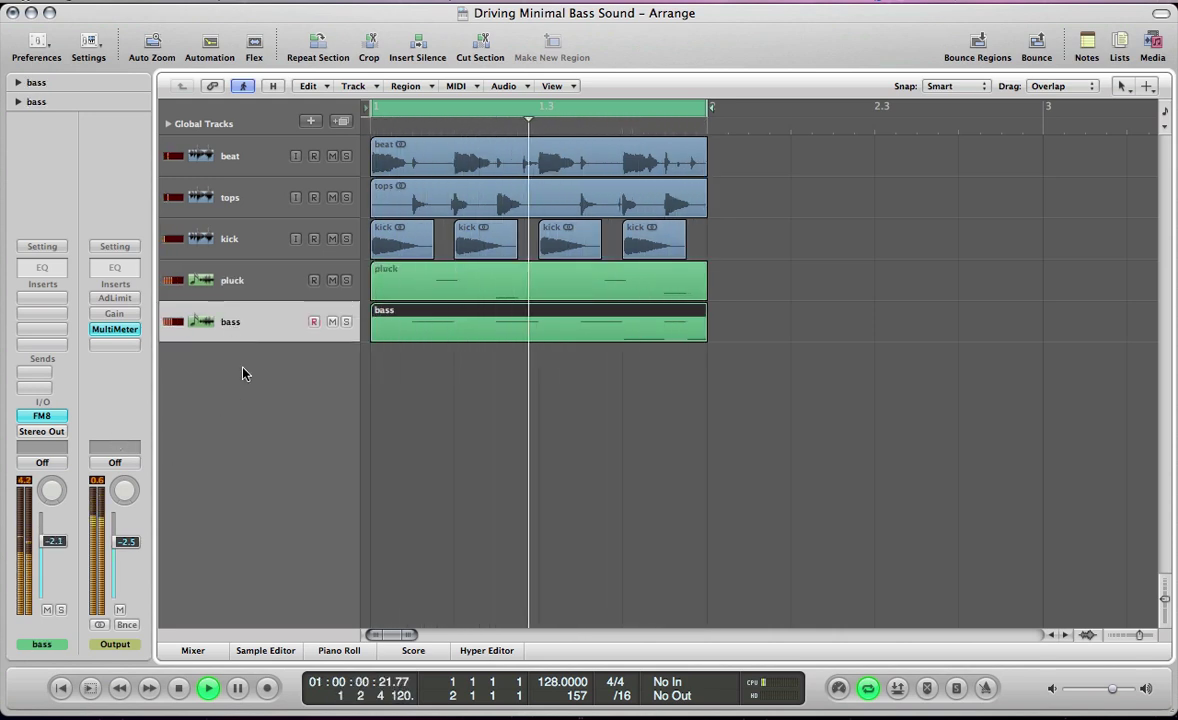
click(332, 196)
click(332, 156)
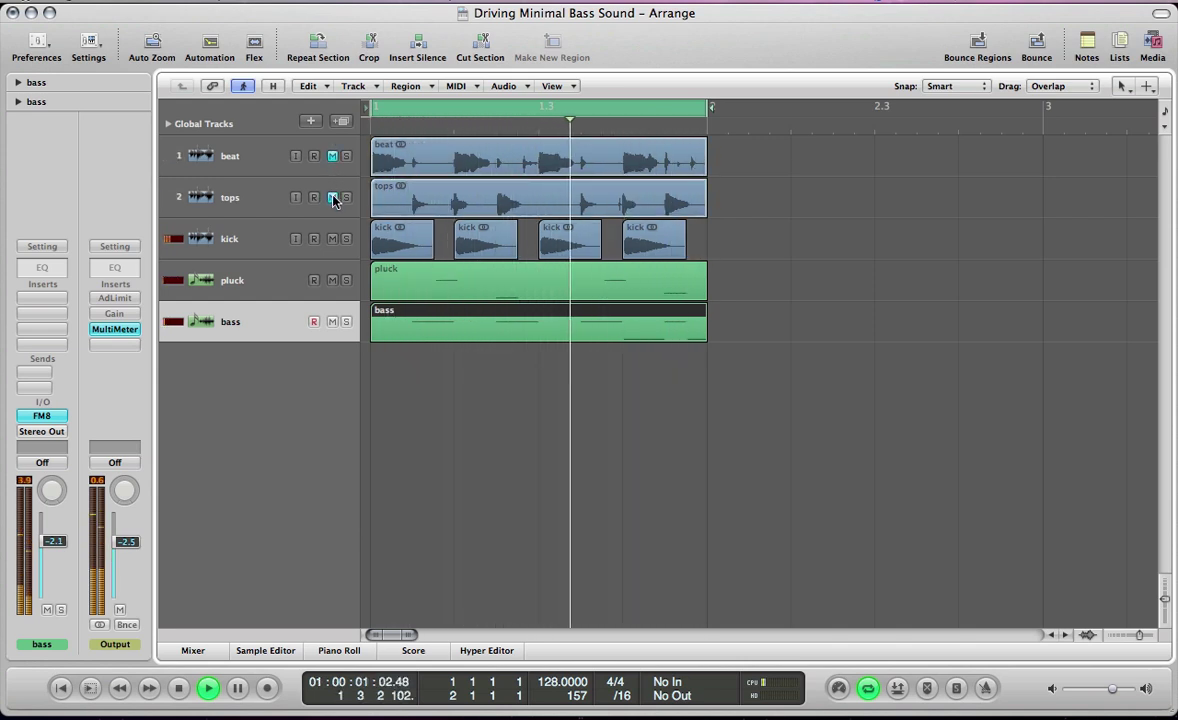
click(332, 197)
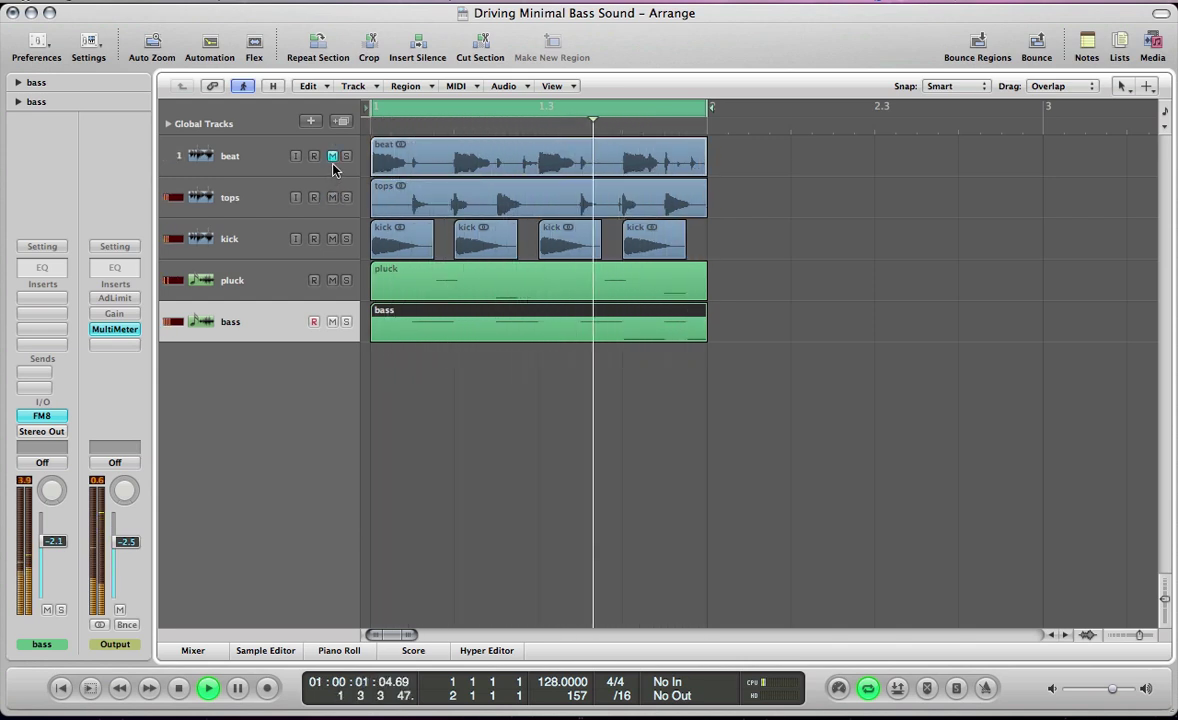
click(332, 156)
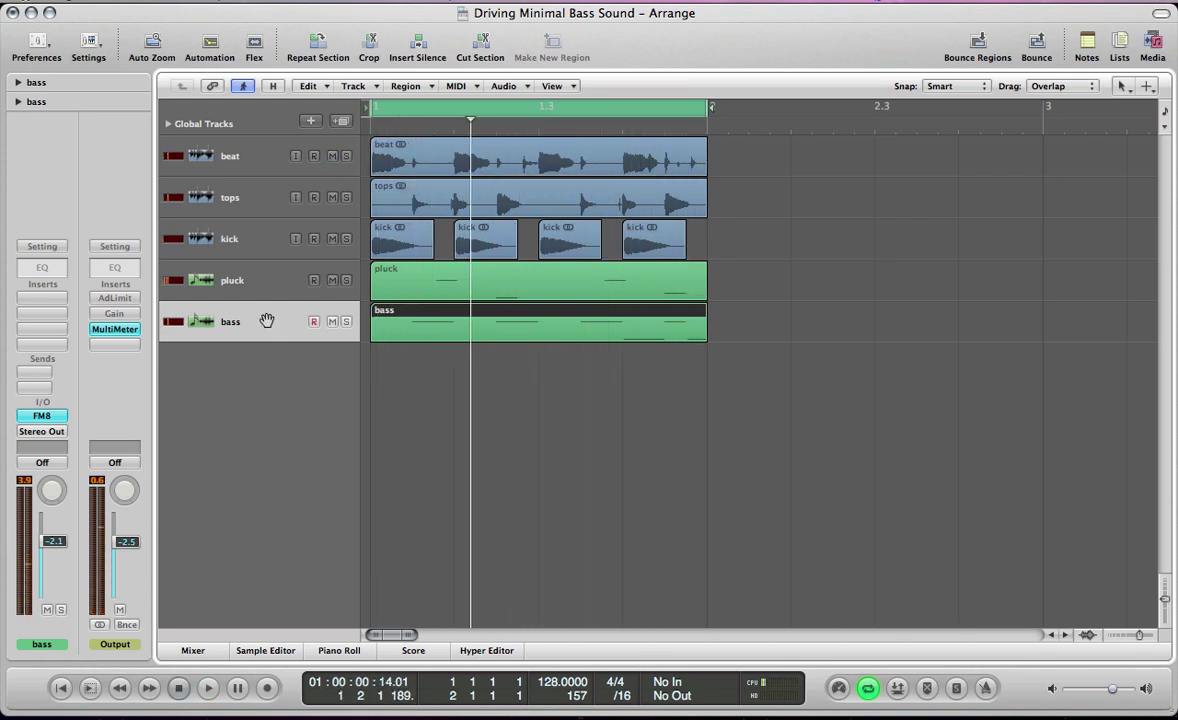
key(v)
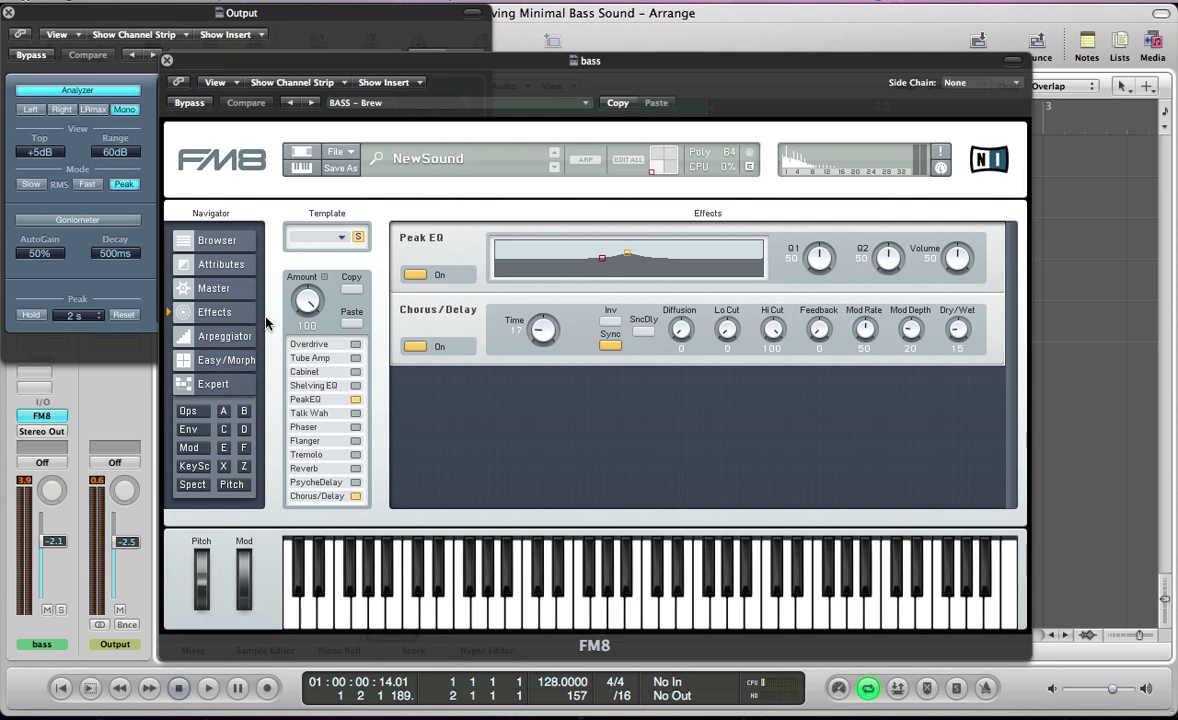